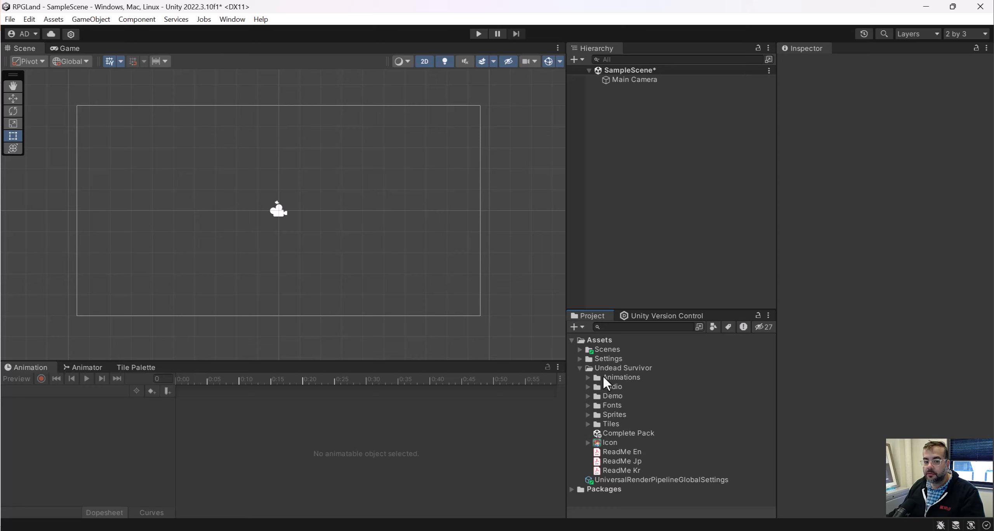
Collapse the Undead Survivor folder and look through the character sprite sheet image results in Chrome.
{"action": "left_click", "coordinate": [580, 368]}
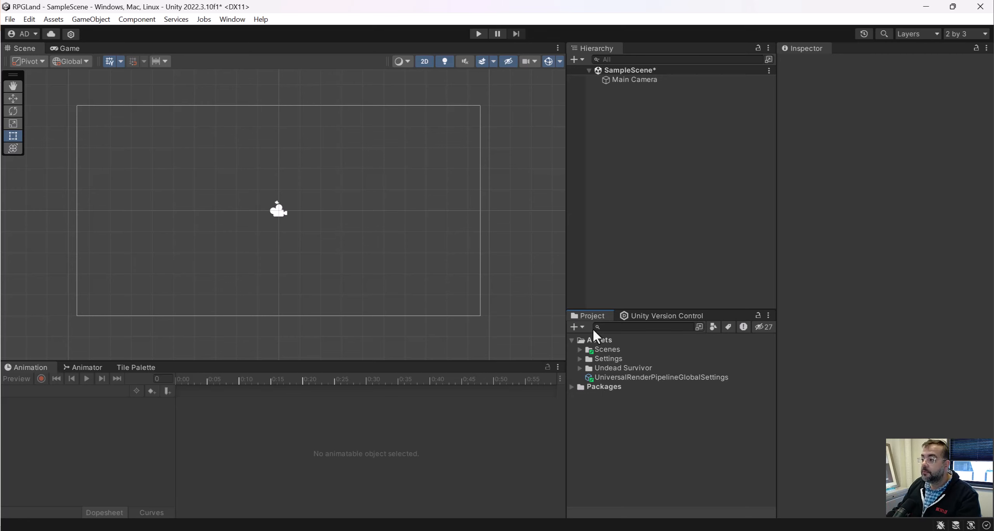
{"action": "key", "text": "alt+Tab"}
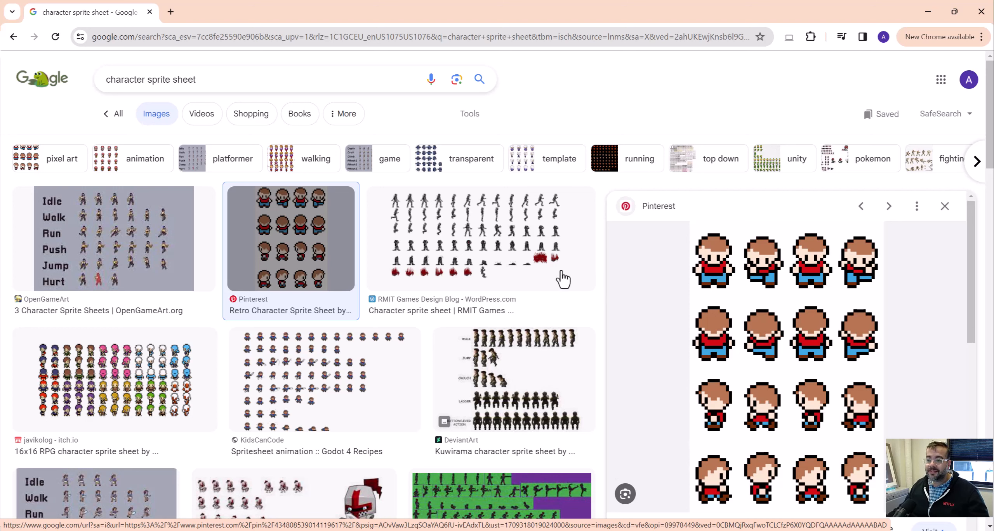
{"action": "left_click_drag", "start_coordinate": [196, 80], "coordinate": [83, 83]}
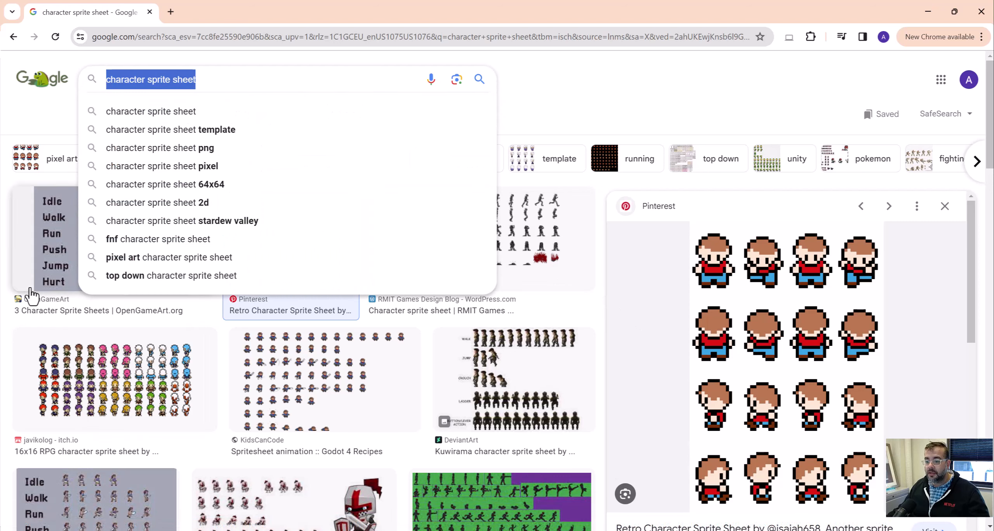
{"action": "left_click", "coordinate": [32, 124]}
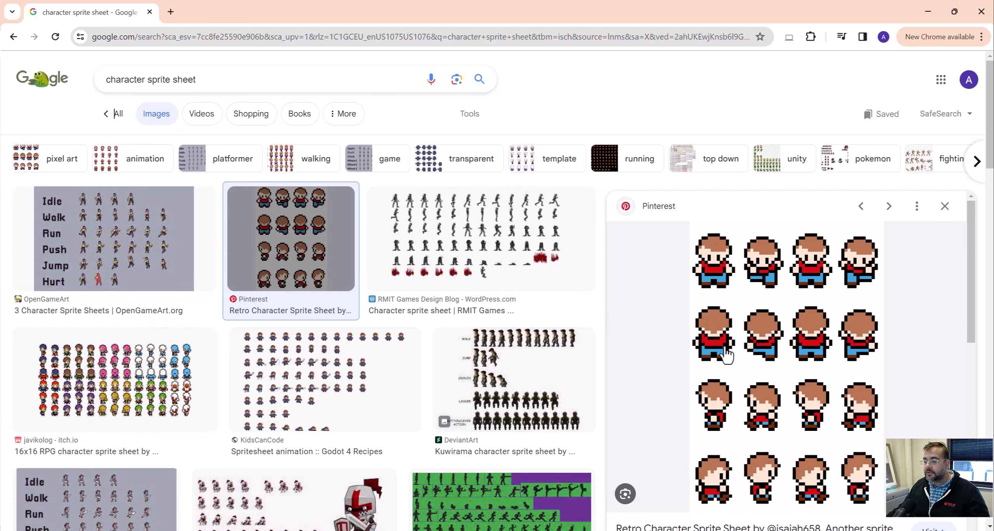
{"action": "scroll", "coordinate": [116, 224], "scroll_direction": "down", "scroll_amount": 4}
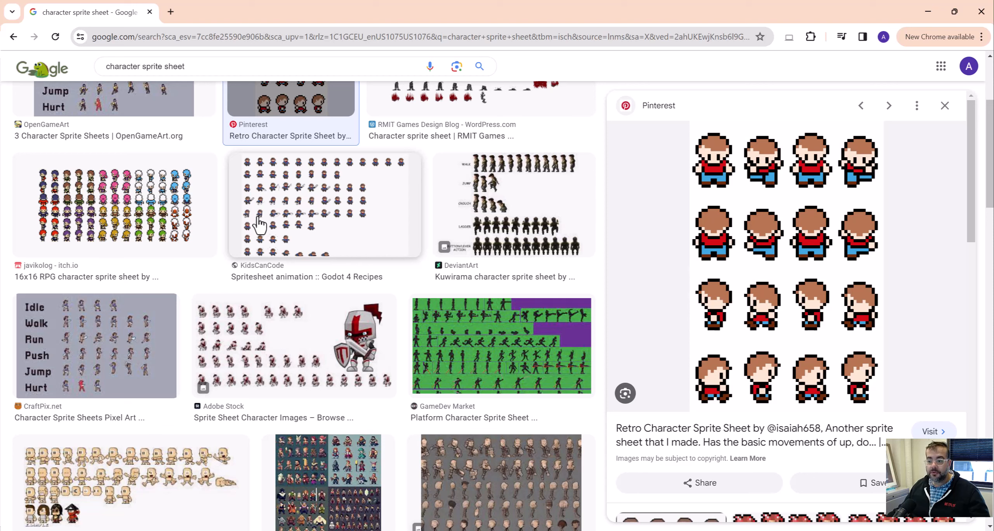
{"action": "scroll", "coordinate": [264, 227], "scroll_direction": "down", "scroll_amount": 7}
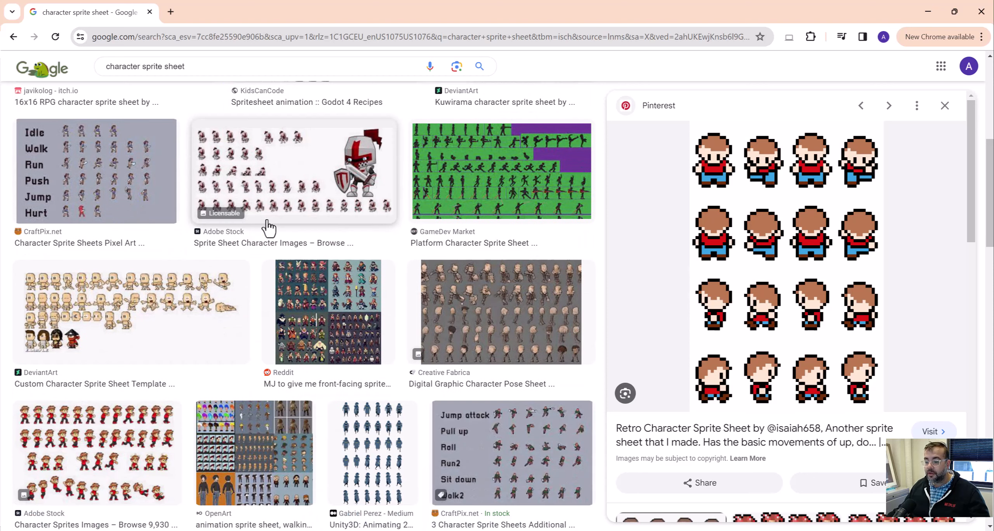
{"action": "scroll", "coordinate": [264, 241], "scroll_direction": "down", "scroll_amount": 4}
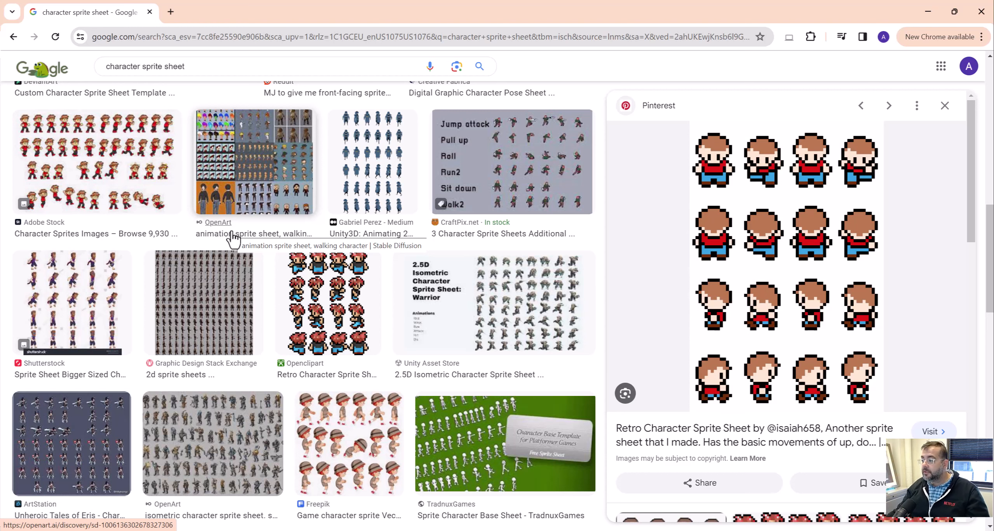
{"action": "scroll", "coordinate": [432, 303], "scroll_direction": "down", "scroll_amount": 2}
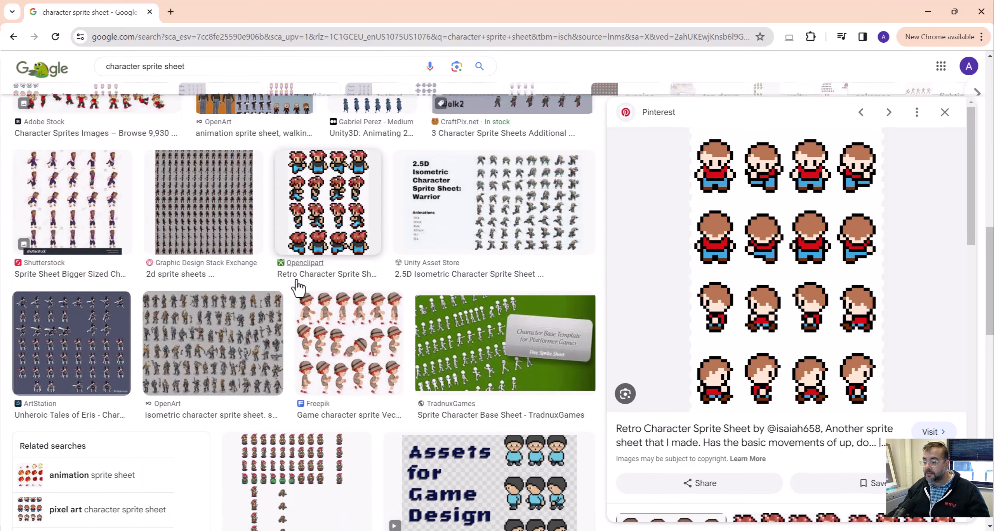
{"action": "scroll", "coordinate": [322, 278], "scroll_direction": "up", "scroll_amount": 3}
{"action": "scroll", "coordinate": [317, 344], "scroll_direction": "down", "scroll_amount": 8}
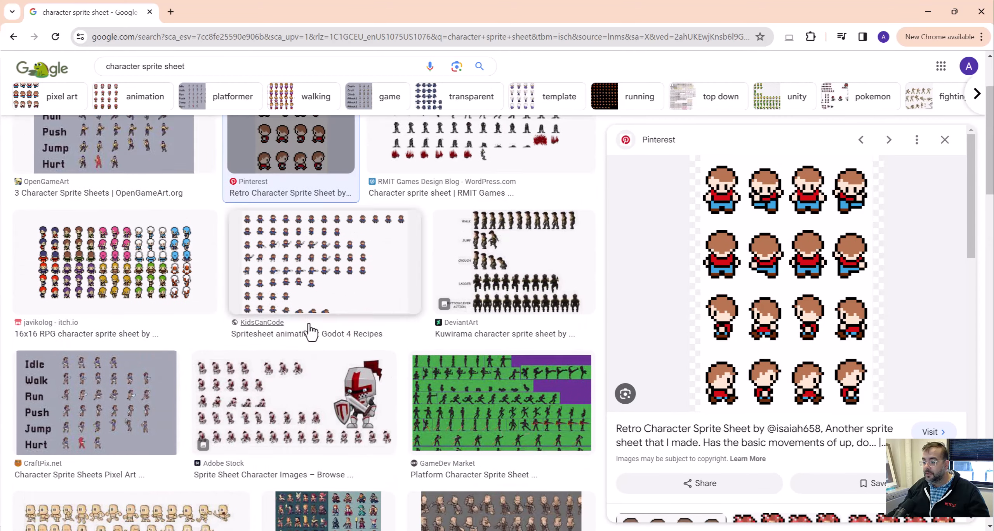
{"action": "scroll", "coordinate": [309, 330], "scroll_direction": "up", "scroll_amount": 3}
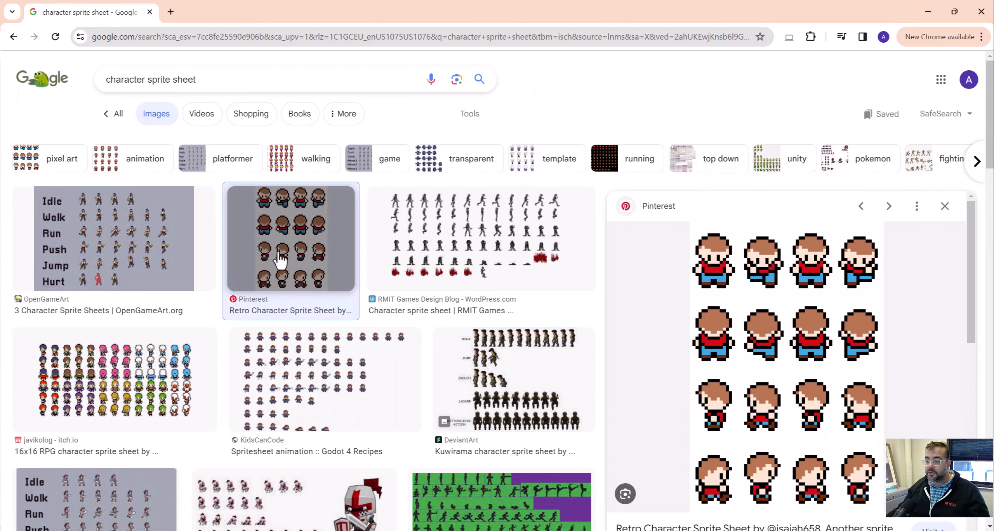
{"action": "scroll", "coordinate": [661, 268], "scroll_direction": "down", "scroll_amount": 1}
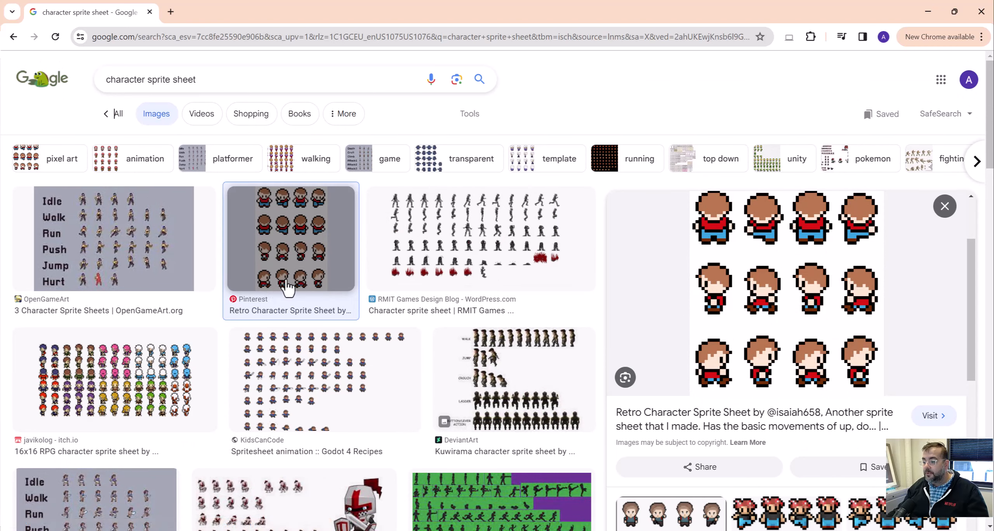
Switch to Photoshop and inspect the upper character rows of Character Sprite Sheet.png up close.
{"action": "left_click", "coordinate": [807, 530]}
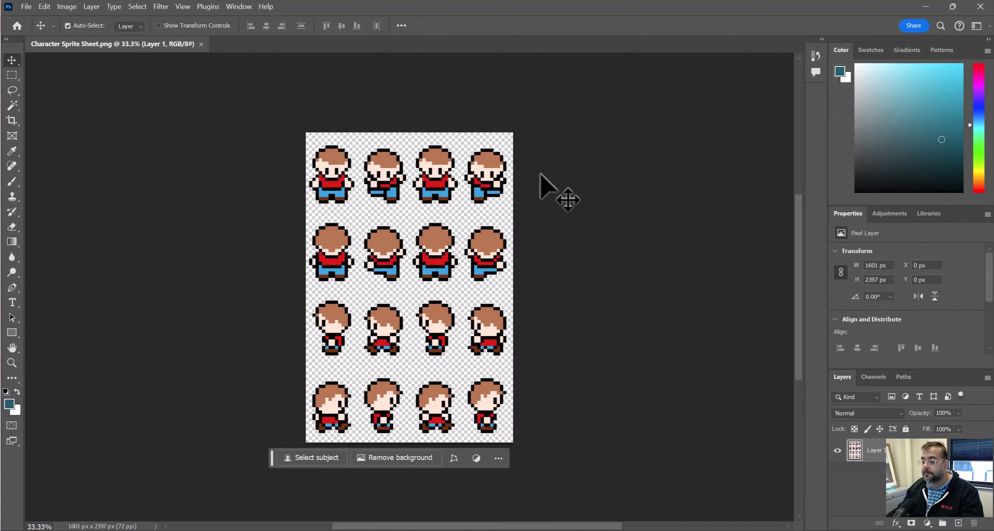
{"action": "key", "text": "z"}
{"action": "left_click", "coordinate": [399, 235]}
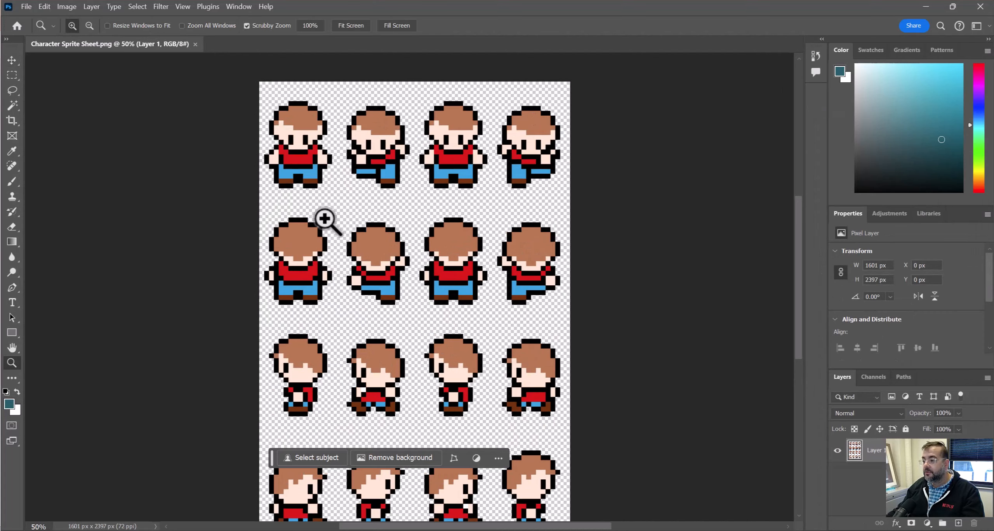
{"action": "left_click", "coordinate": [349, 206]}
{"action": "left_click_drag", "start_coordinate": [355, 133], "coordinate": [362, 160]}
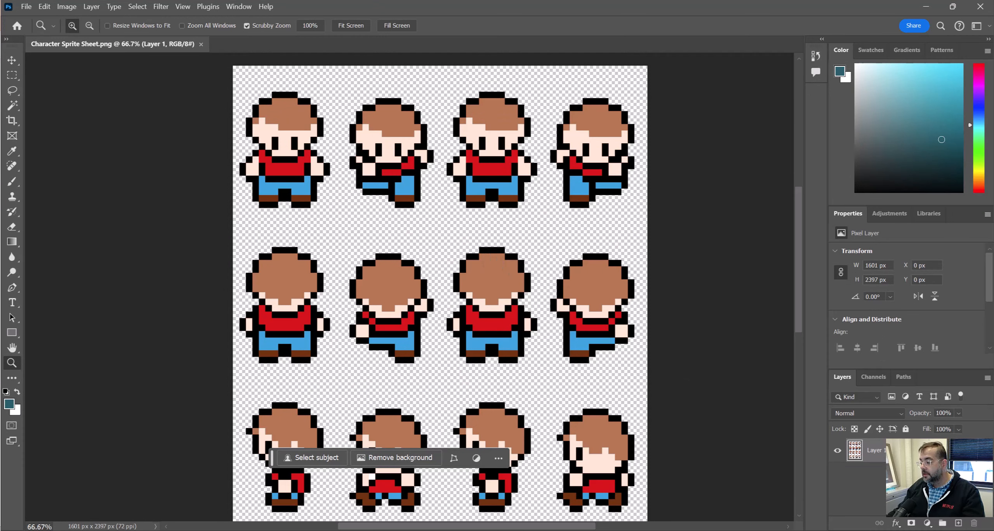
Duplicate the sprite sheet layer and set the foreground colour to magenta (#f600ff).
{"action": "key", "text": "ctrl+j"}
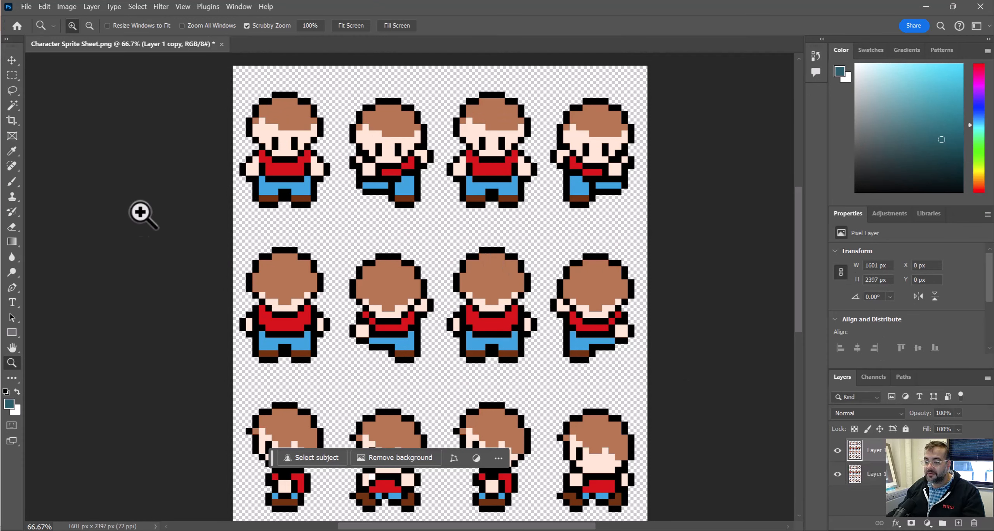
{"action": "key", "text": "g"}
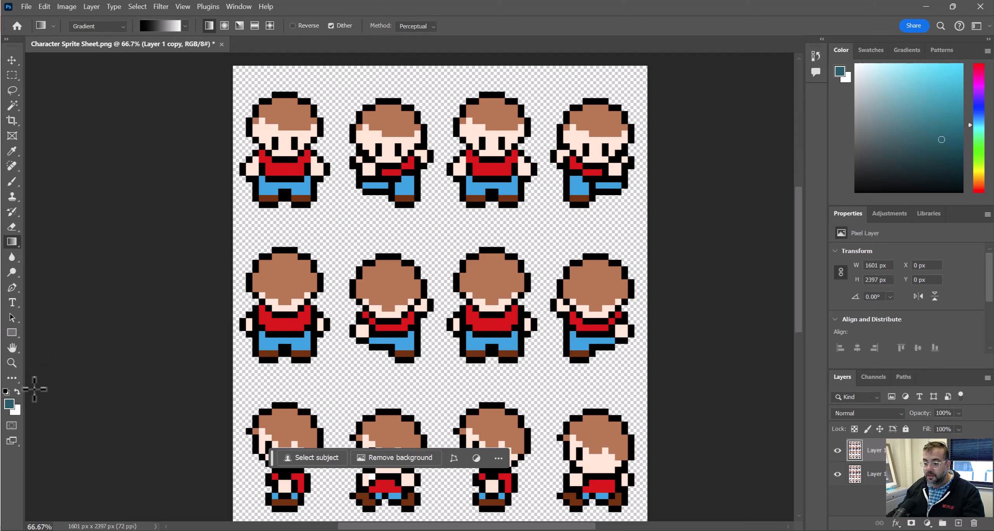
{"action": "left_click", "coordinate": [9, 405]}
{"action": "left_click", "coordinate": [505, 142]}
{"action": "left_click_drag", "start_coordinate": [456, 137], "coordinate": [550, 93]}
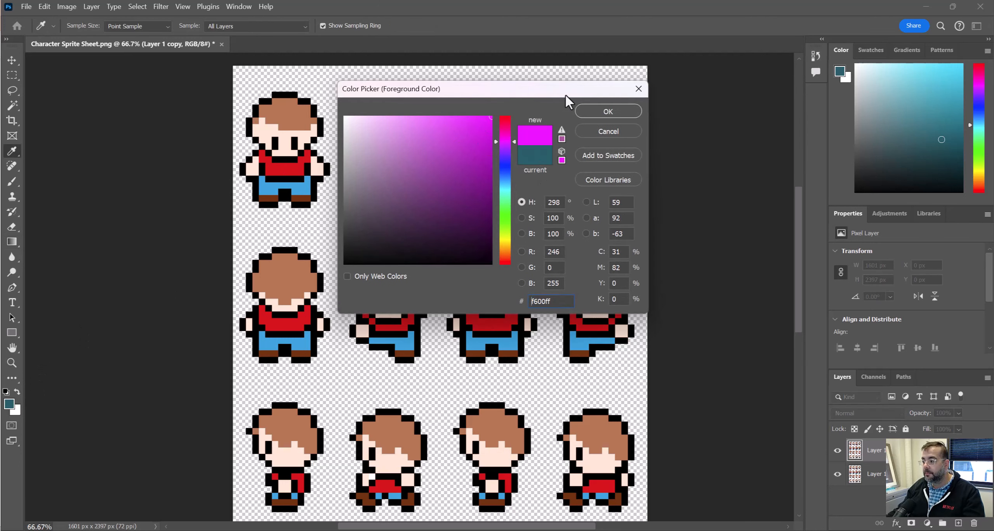
{"action": "left_click", "coordinate": [605, 113]}
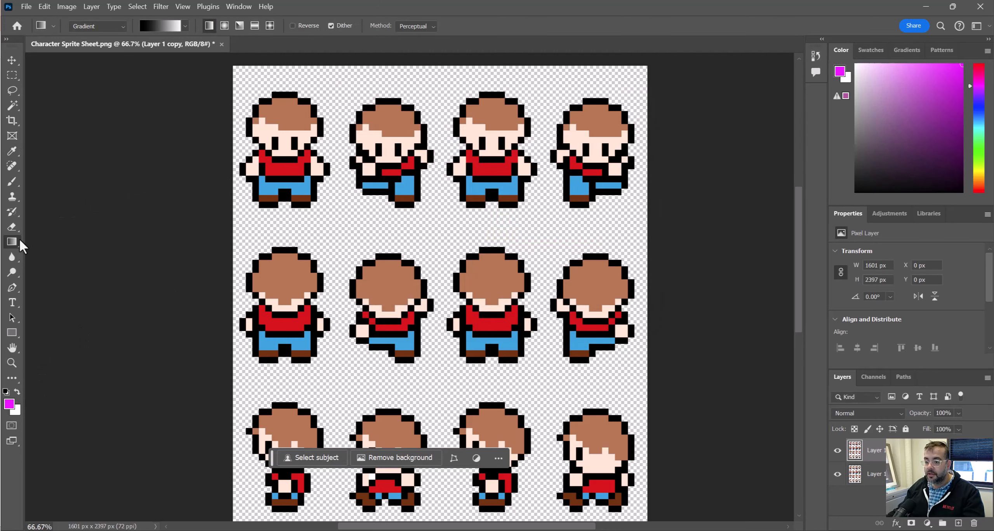
Fill the hair of all front-facing and back-facing characters in the first two rows with magenta using the Paint Bucket.
{"action": "key", "text": "shift+g"}
{"action": "left_click", "coordinate": [289, 114]}
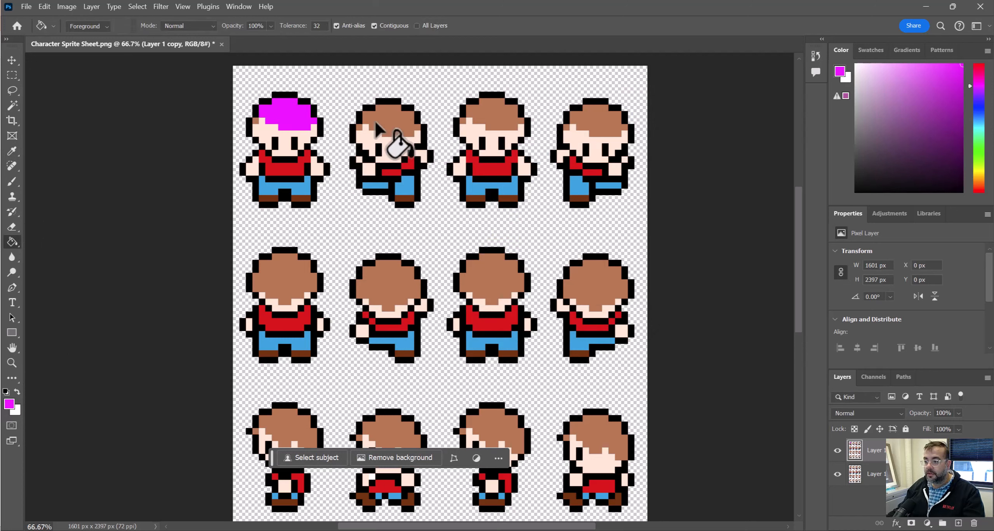
{"action": "left_click", "coordinate": [392, 124]}
{"action": "left_click", "coordinate": [464, 118]}
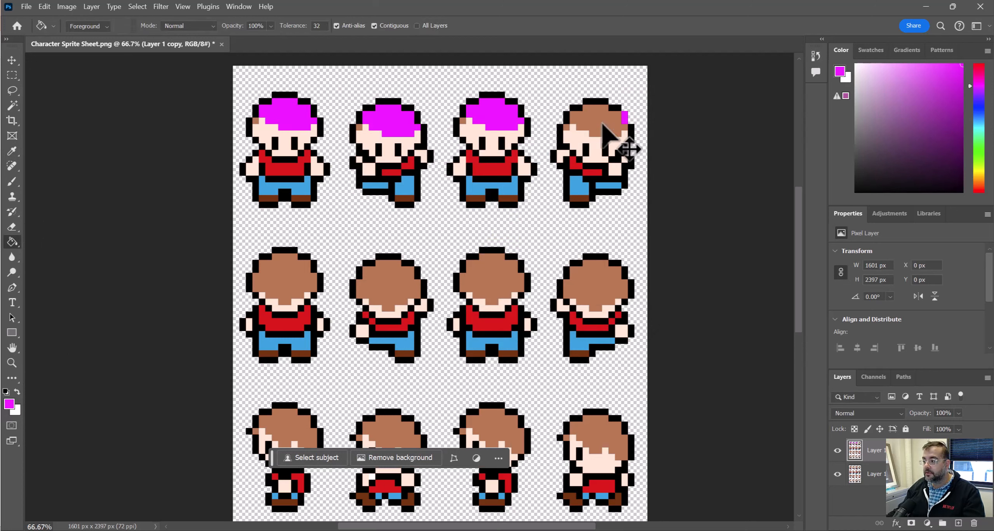
{"action": "left_click", "coordinate": [620, 117]}
{"action": "left_click", "coordinate": [612, 274]}
{"action": "left_click", "coordinate": [486, 280]}
{"action": "left_click", "coordinate": [389, 278]}
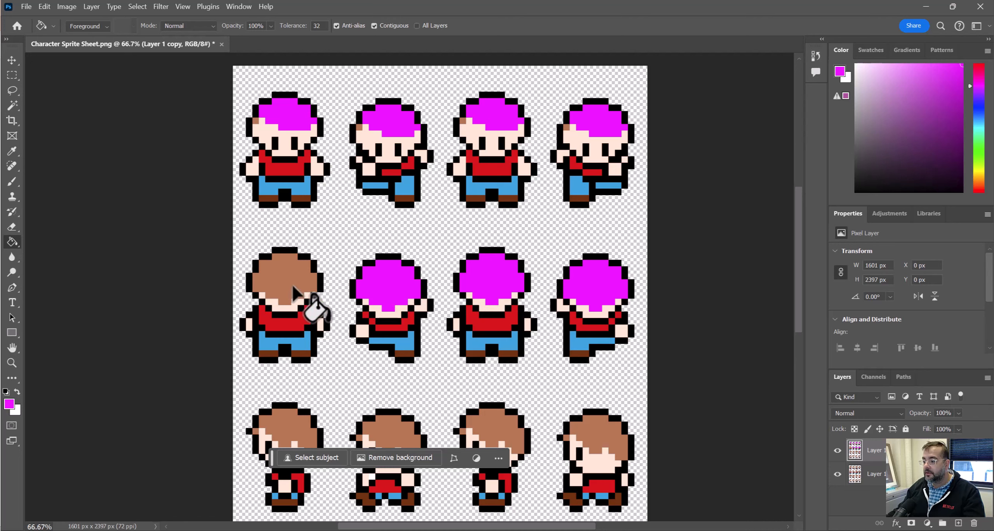
{"action": "left_click", "coordinate": [287, 274]}
Fill the hair of all side-facing characters in the third and fourth rows with magenta.
{"action": "left_click", "coordinate": [287, 407]}
{"action": "left_click", "coordinate": [390, 429]}
{"action": "left_click", "coordinate": [504, 425]}
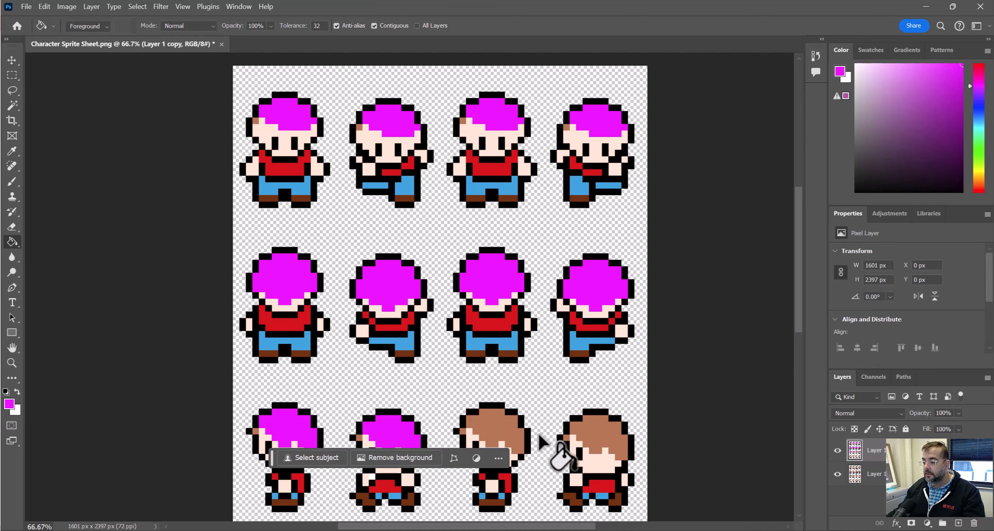
{"action": "left_click", "coordinate": [593, 442]}
{"action": "left_click_drag", "start_coordinate": [478, 333], "coordinate": [432, 182]}
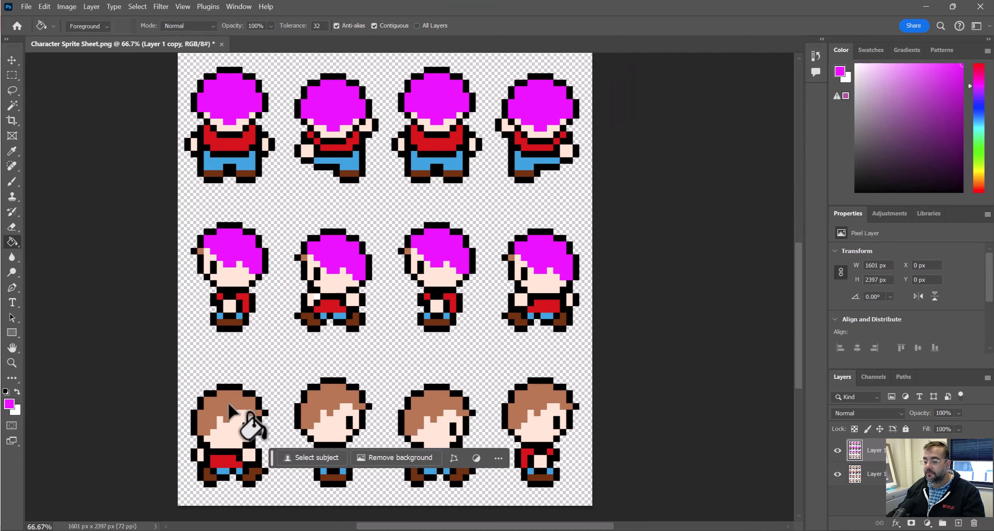
{"action": "left_click", "coordinate": [240, 408]}
{"action": "left_click", "coordinate": [337, 408]}
{"action": "left_click", "coordinate": [427, 412]}
{"action": "left_click", "coordinate": [552, 415]}
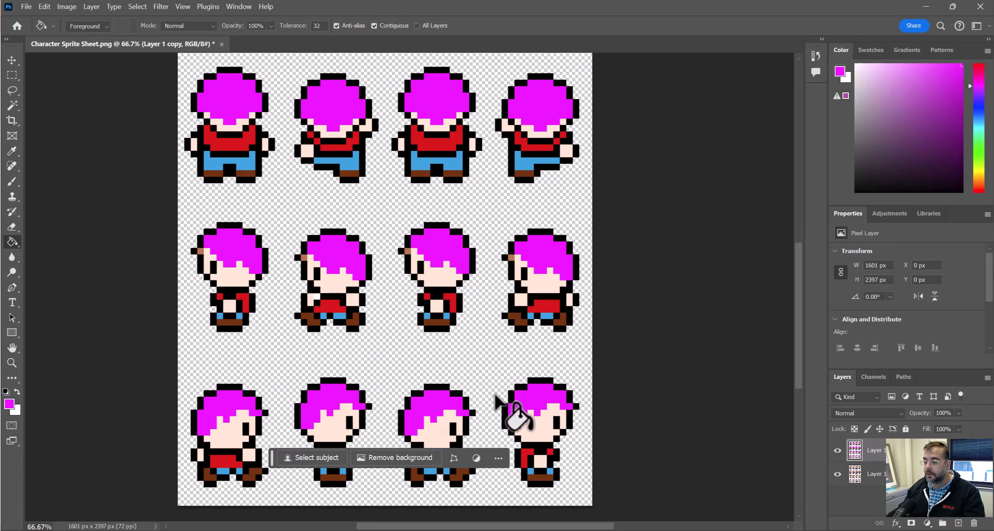
Undo all the magenta hair fills on the sprite sheet.
{"action": "left_click_drag", "start_coordinate": [382, 303], "coordinate": [411, 396]}
{"action": "key", "text": "z"}
{"action": "left_click", "coordinate": [405, 318], "text": "alt"}
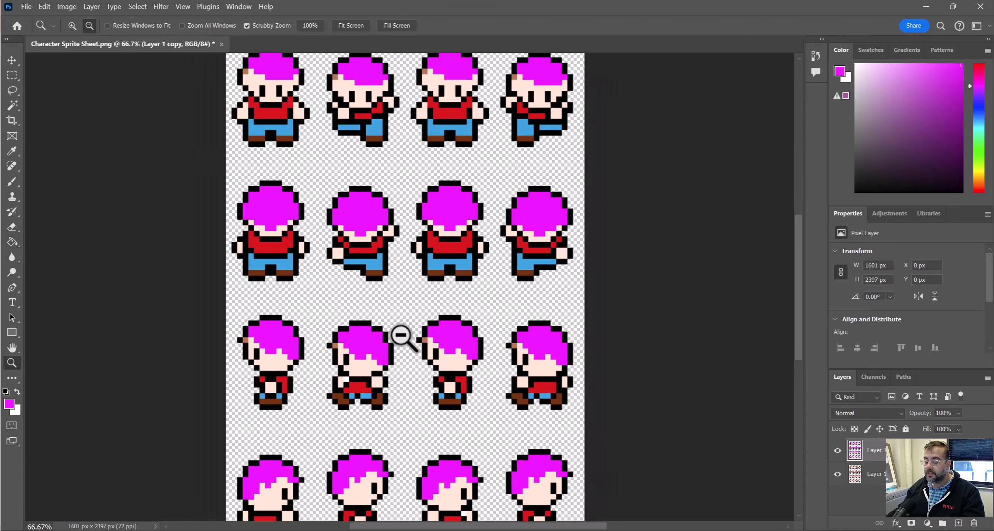
{"action": "scroll", "coordinate": [406, 253], "scroll_direction": "down", "scroll_amount": 3}
{"action": "key", "text": "ctrl+z"}
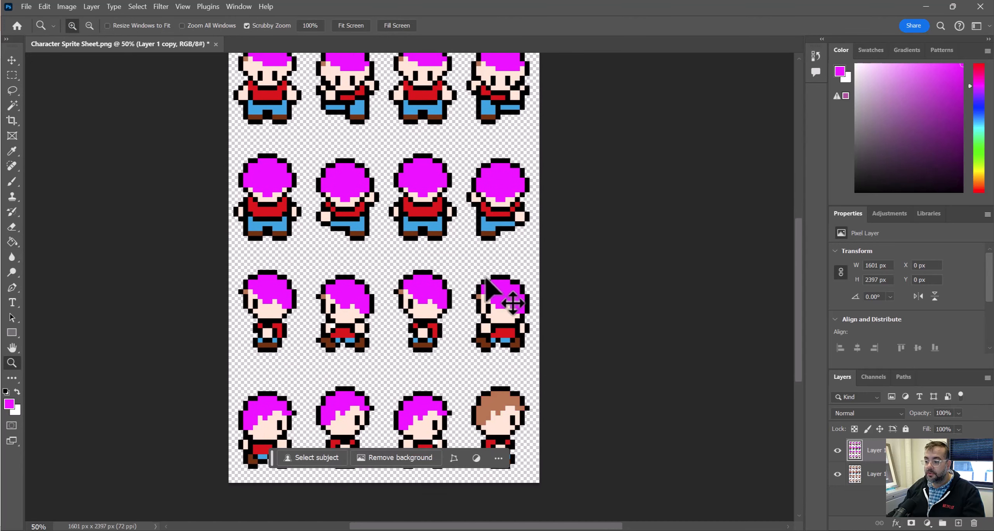
{"action": "key", "text": "ctrl+z"}
{"action": "key", "text": "ctrl+z"}
{"action": "key", "text": "ctrl+z"}
{"action": "key", "text": "ctrl+z"}
{"action": "key", "text": "ctrl+z"}
{"action": "key", "text": "ctrl+z"}
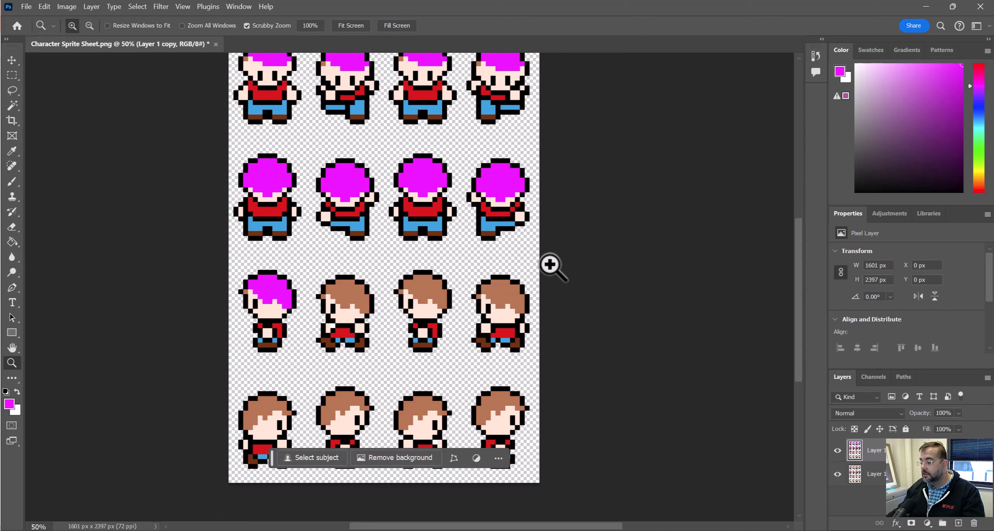
{"action": "key", "text": "ctrl+z"}
{"action": "key", "text": "ctrl+z"}
{"action": "key", "text": "ctrl+z"}
{"action": "key", "text": "ctrl+z"}
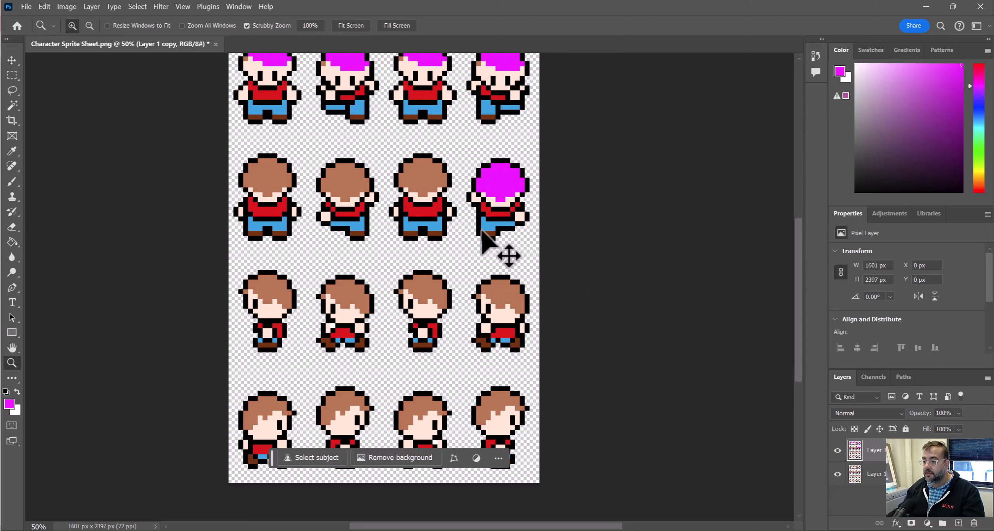
{"action": "key", "text": "ctrl+z"}
{"action": "left_click_drag", "start_coordinate": [436, 228], "coordinate": [437, 262]}
{"action": "key", "text": "ctrl+z"}
{"action": "key", "text": "ctrl+z"}
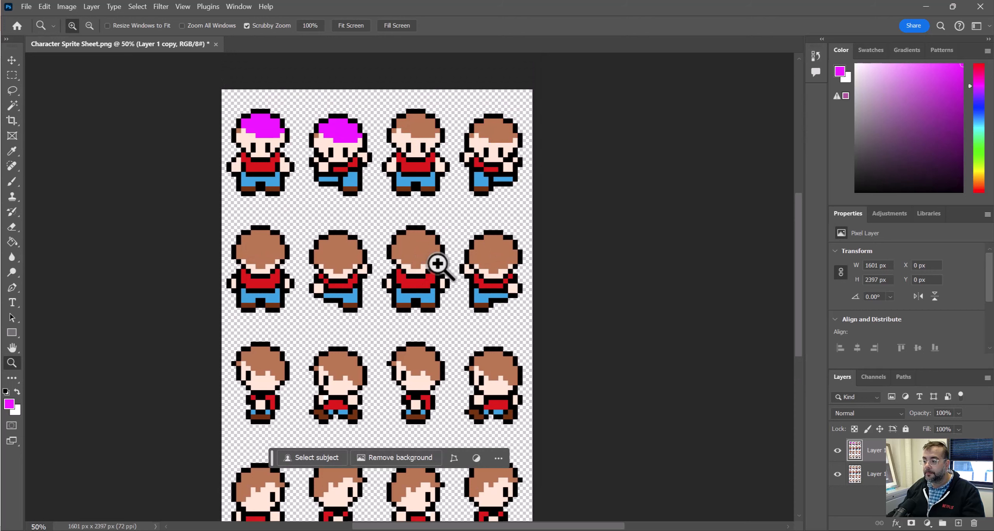
{"action": "key", "text": "ctrl+z"}
{"action": "key", "text": "ctrl+z"}
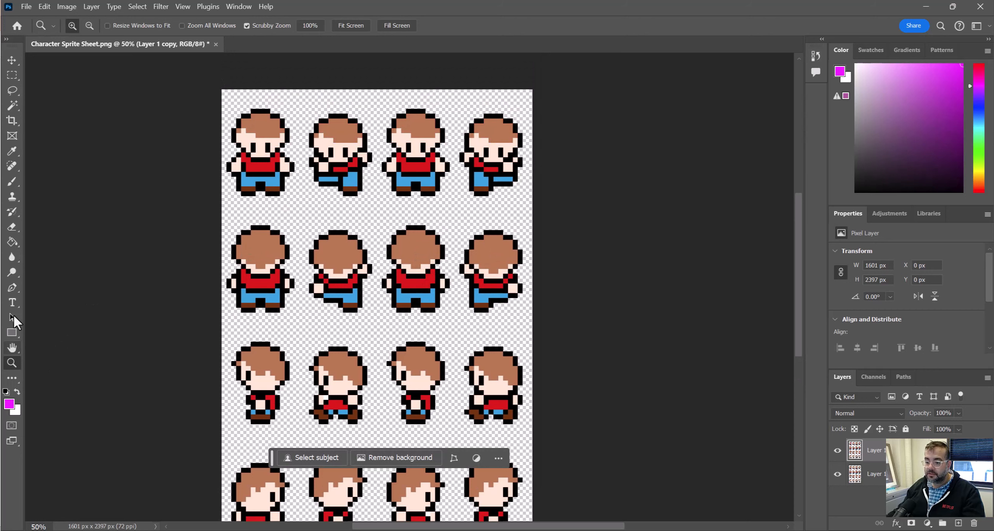
{"action": "left_click_drag", "start_coordinate": [263, 259], "coordinate": [286, 235]}
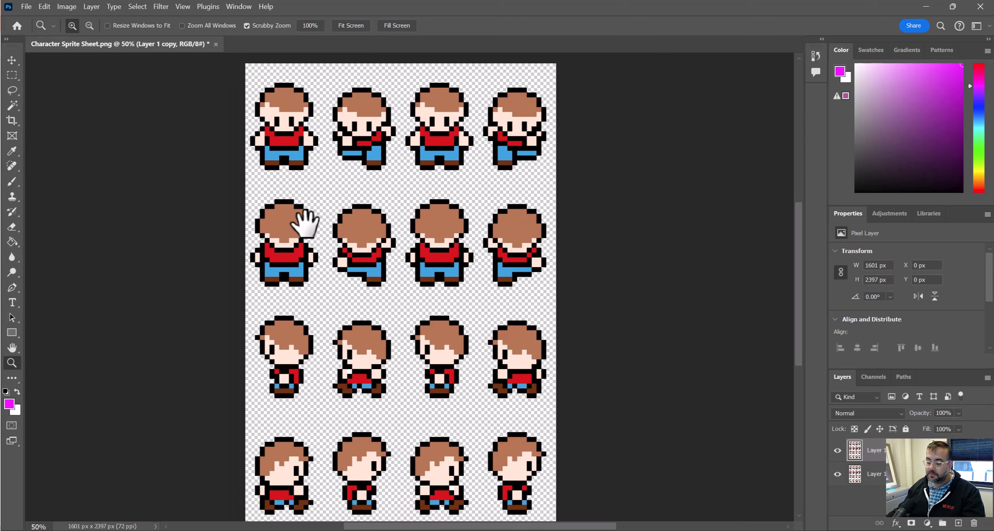
{"action": "key", "text": "ctrl+s"}
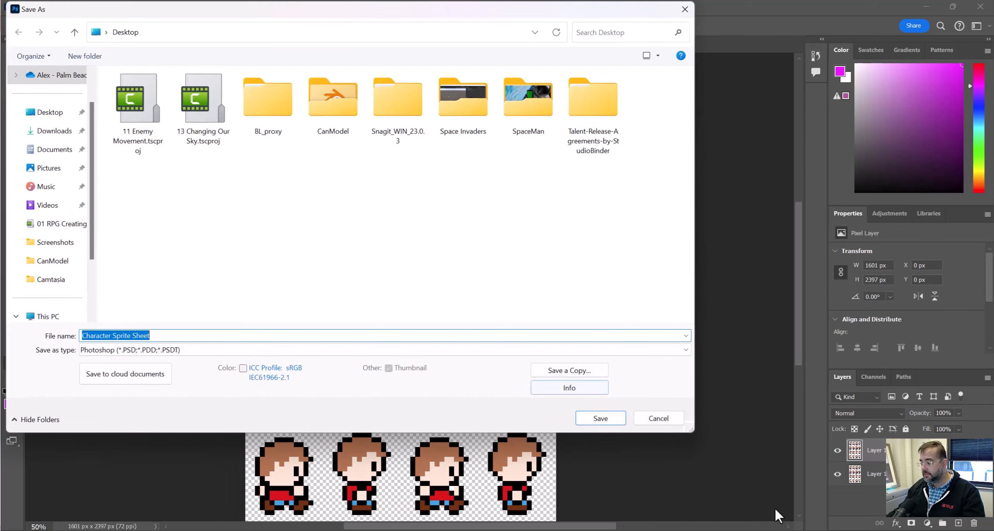
{"action": "left_click", "coordinate": [125, 350]}
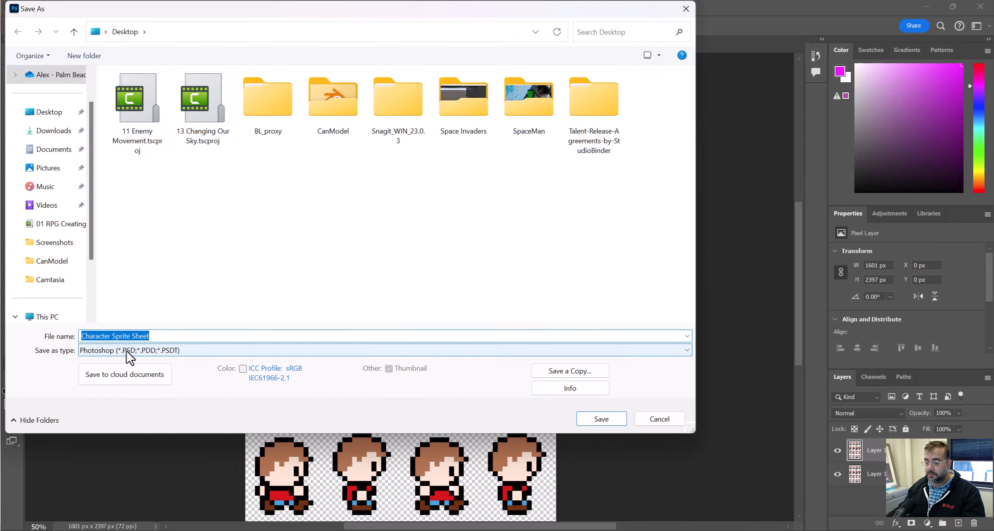
{"action": "left_click", "coordinate": [131, 357]}
{"action": "left_click", "coordinate": [633, 417]}
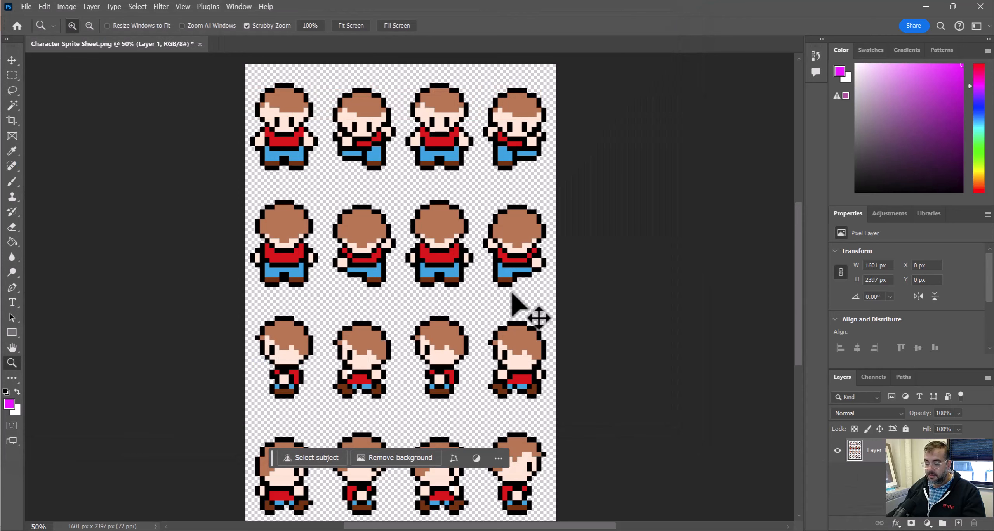
{"action": "key", "text": "ctrl+alt+s"}
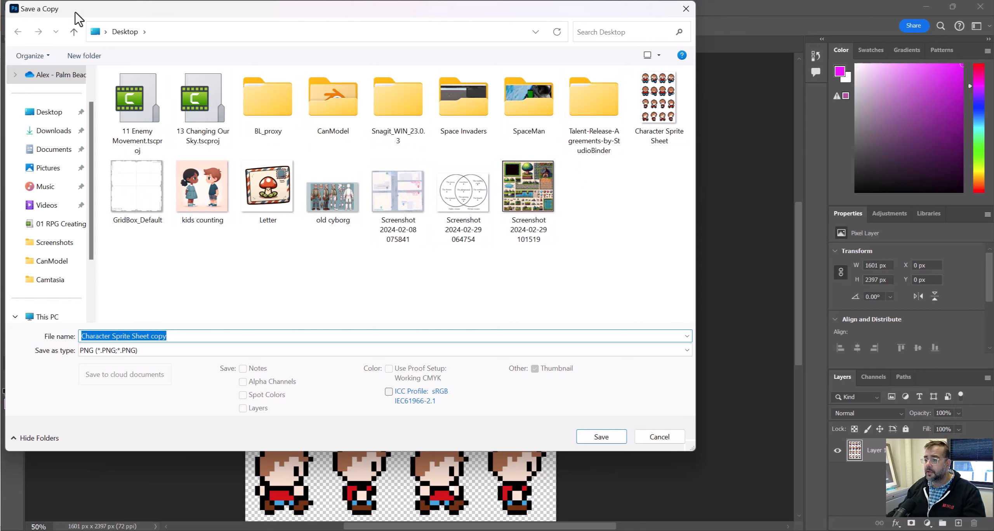
{"action": "left_click", "coordinate": [660, 117]}
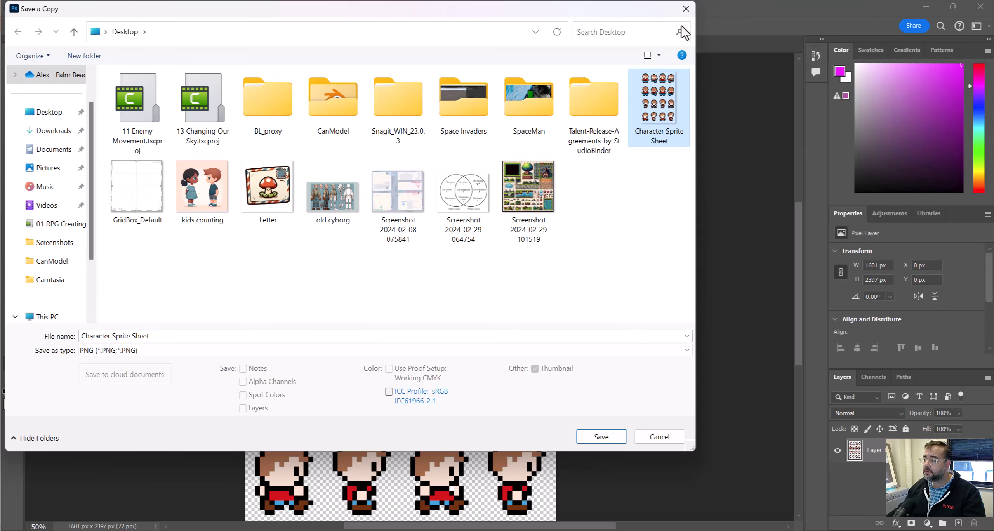
{"action": "left_click", "coordinate": [686, 8]}
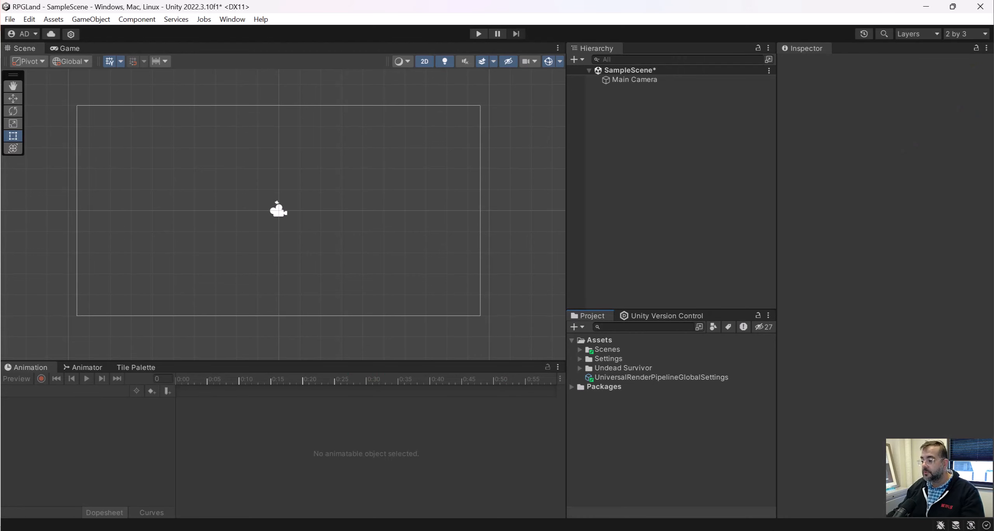
{"action": "left_click", "coordinate": [579, 350]}
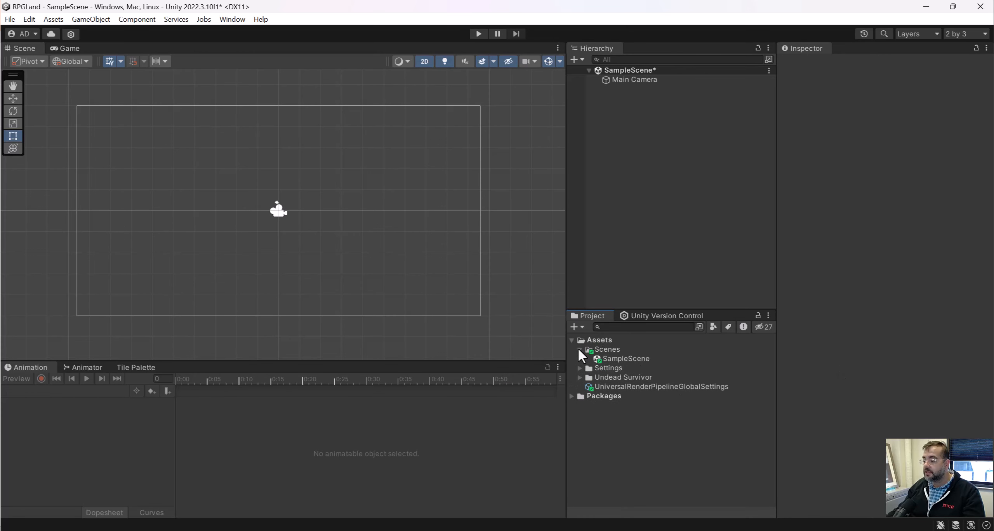
{"action": "left_click", "coordinate": [578, 350]}
{"action": "left_click", "coordinate": [580, 367]}
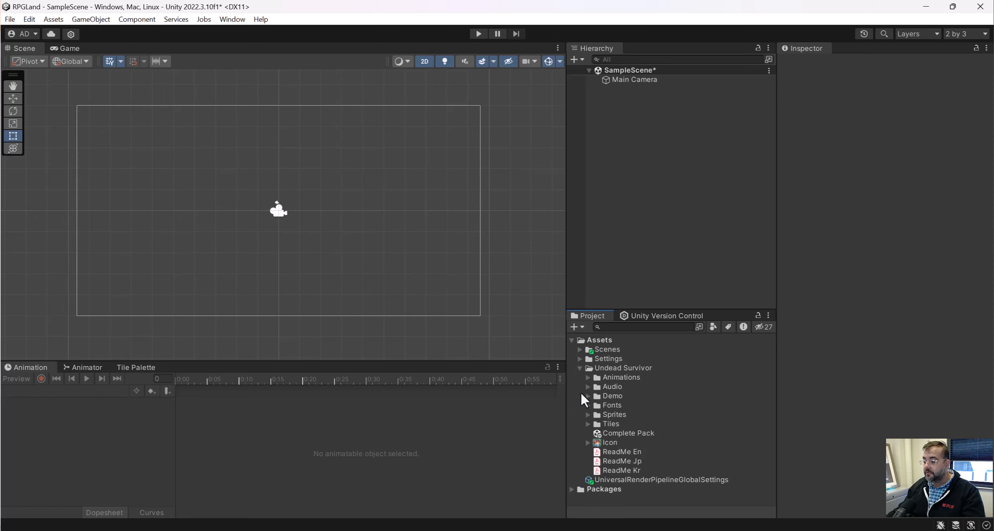
{"action": "left_click", "coordinate": [579, 369]}
Create a folder named Art inside the Assets folder of the RPGLand Unity project.
{"action": "right_click", "coordinate": [595, 339]}
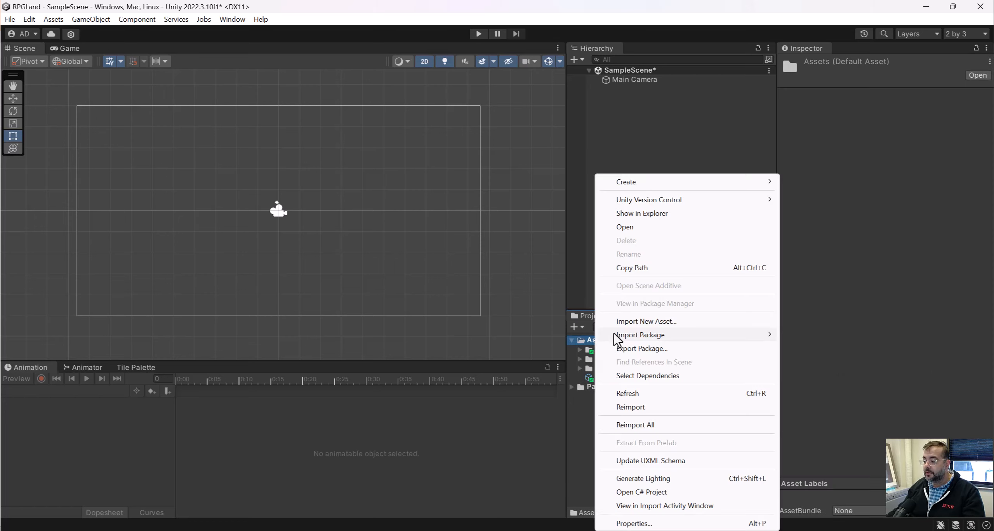
{"action": "mouse_move", "coordinate": [664, 182]}
{"action": "left_click", "coordinate": [847, 32]}
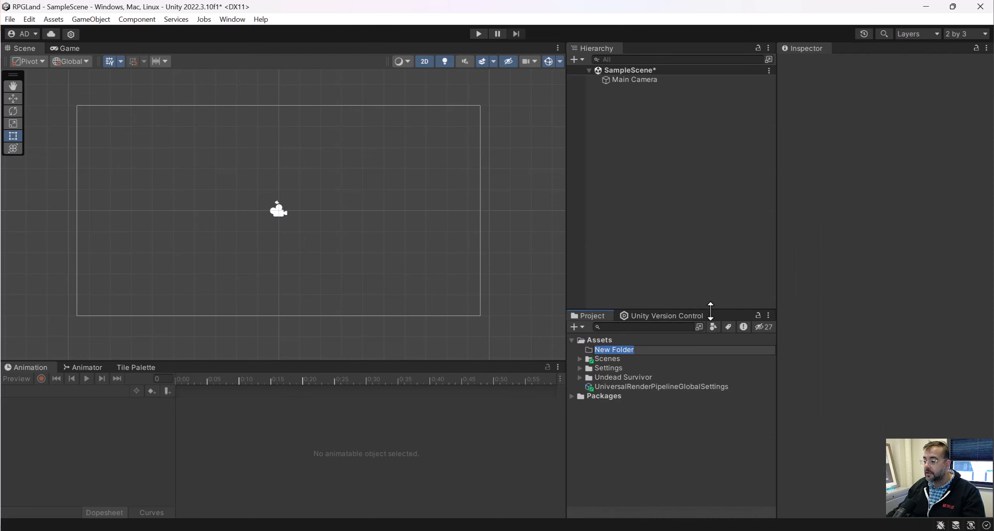
{"action": "type", "text": "Art"}
{"action": "key", "text": "Return"}
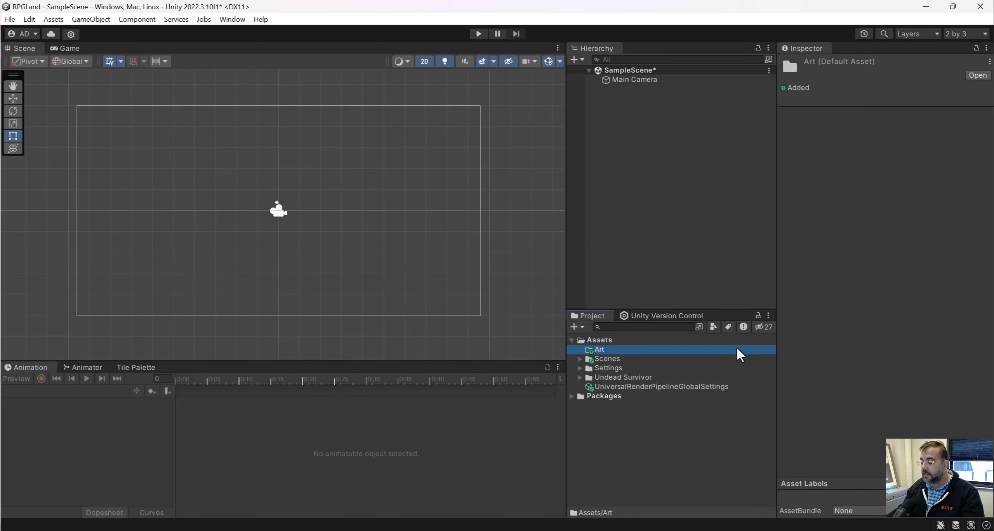
Create a subfolder named PC inside the Art folder.
{"action": "right_click", "coordinate": [614, 349]}
{"action": "mouse_move", "coordinate": [668, 182]}
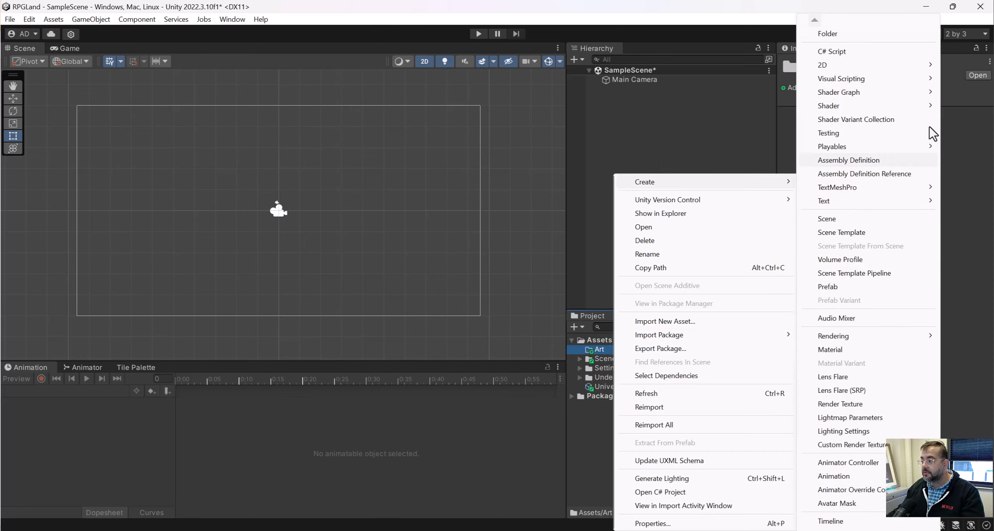
{"action": "left_click", "coordinate": [897, 34]}
{"action": "type", "text": "P"}
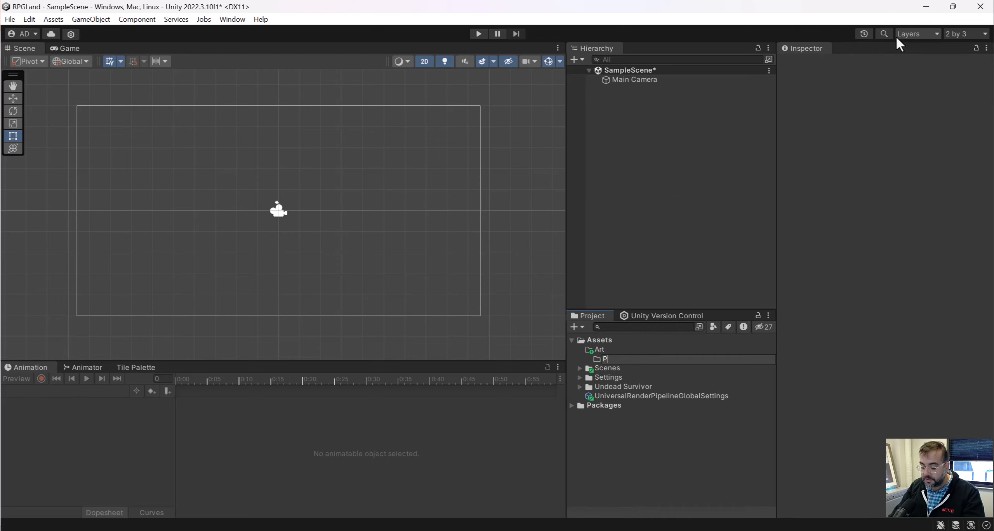
{"action": "type", "text": "C"}
{"action": "key", "text": "Return"}
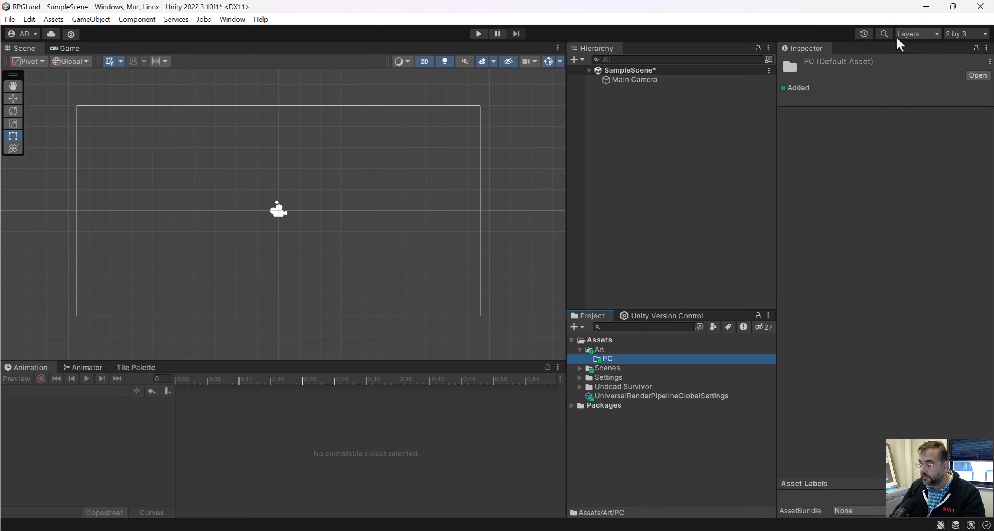
Create a subfolder named Player inside the PC folder.
{"action": "right_click", "coordinate": [621, 360]}
{"action": "mouse_move", "coordinate": [693, 186]}
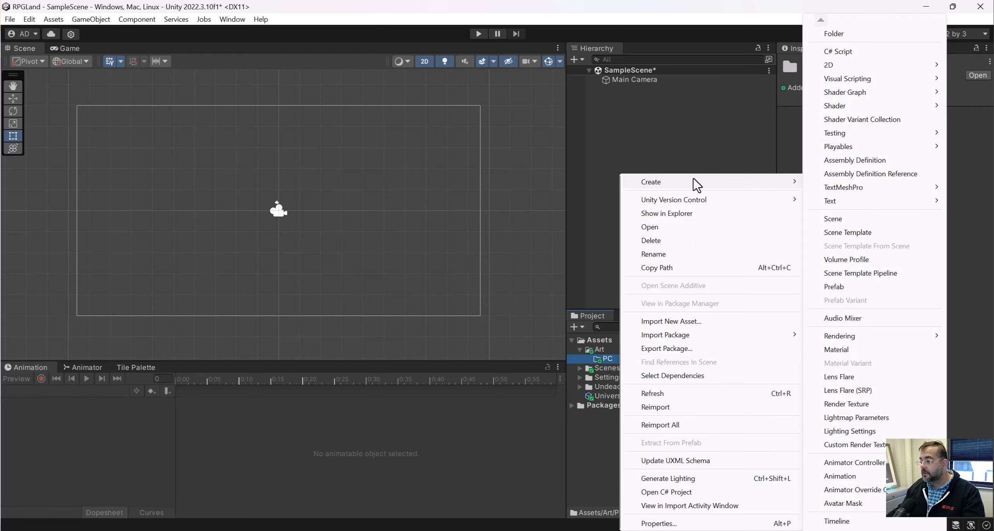
{"action": "left_click", "coordinate": [887, 34]}
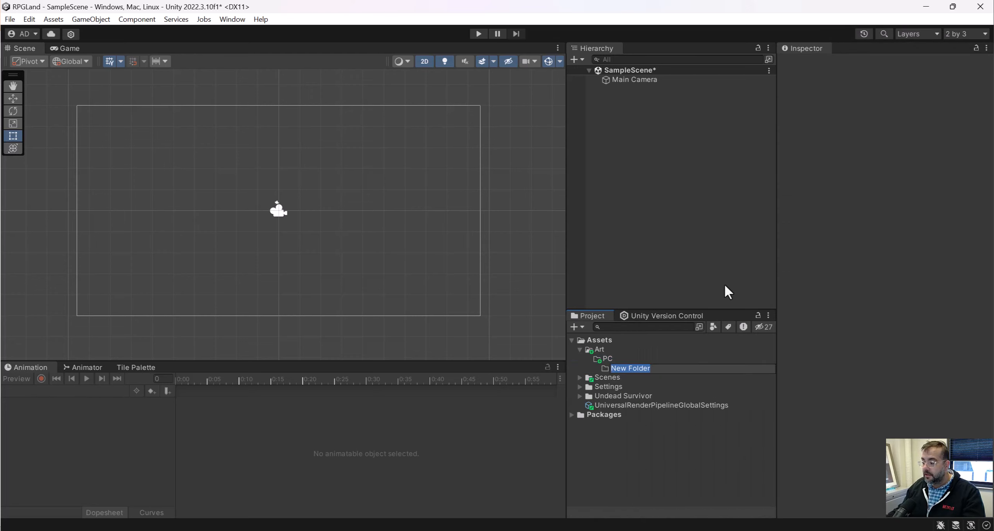
{"action": "type", "text": "Player"}
{"action": "key", "text": "Return"}
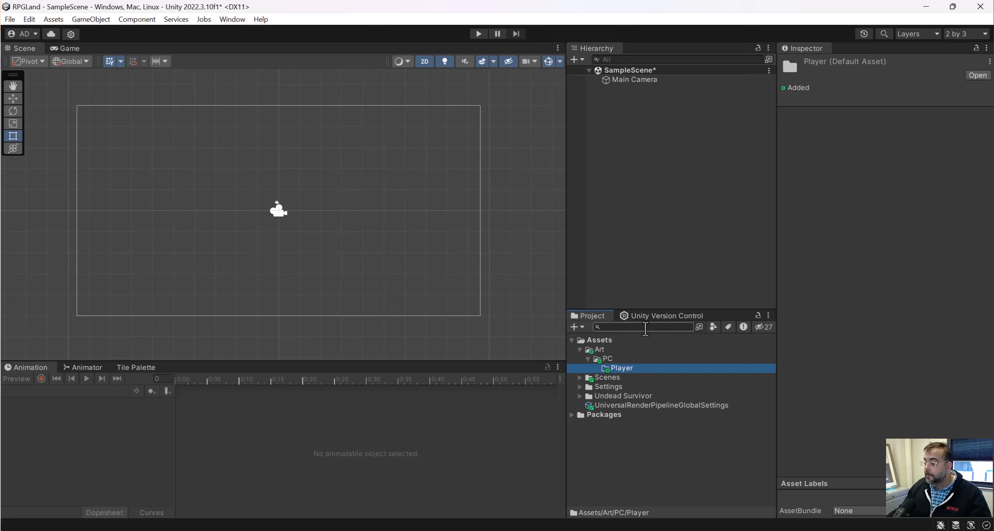
Import the Character Sprite Sheet image from the Desktop into the Player folder.
{"action": "right_click", "coordinate": [633, 367]}
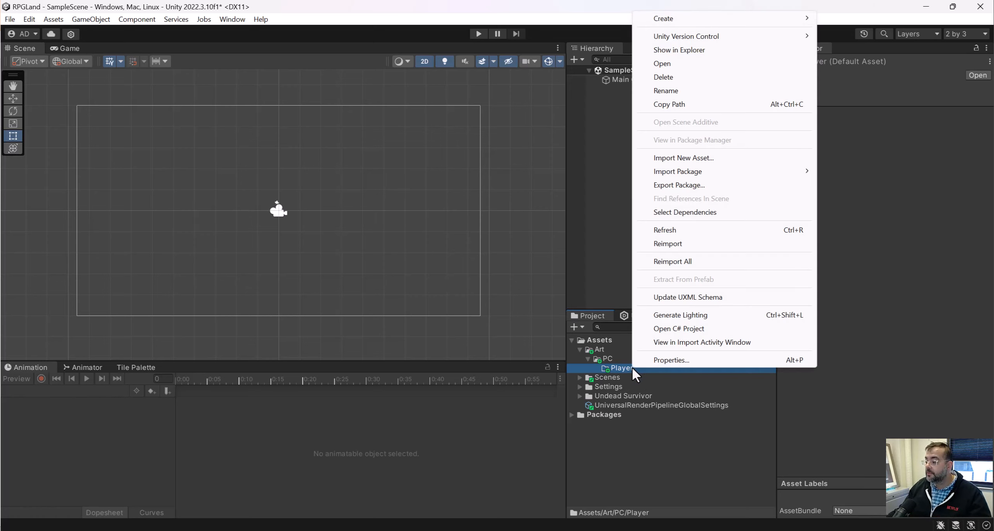
{"action": "left_click", "coordinate": [701, 158]}
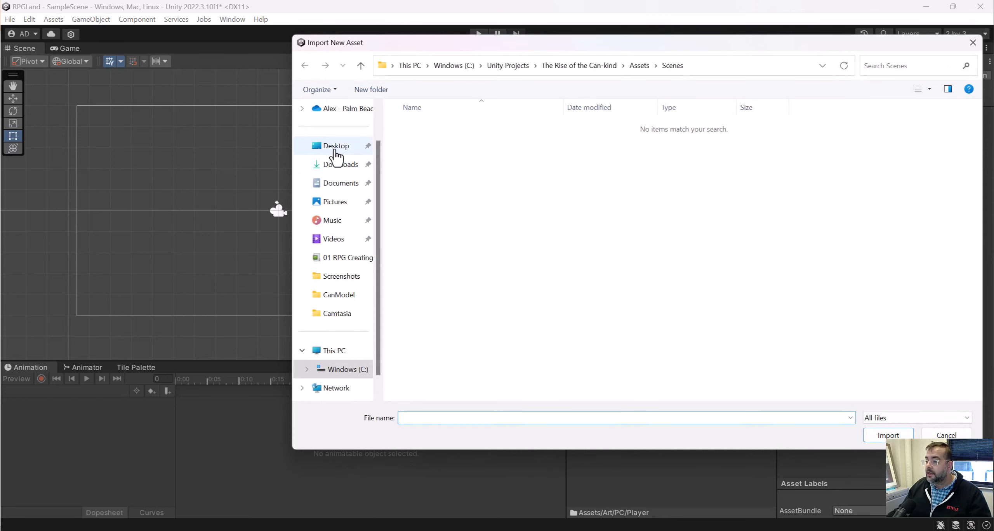
{"action": "left_click", "coordinate": [335, 150]}
{"action": "double_click", "coordinate": [749, 249]}
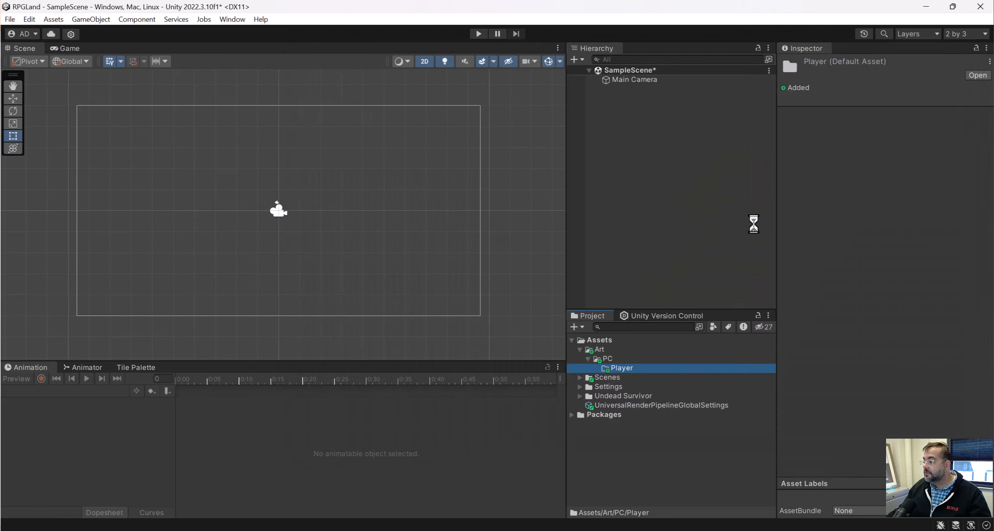
Set the Character Sprite Sheet's Sprite Mode to Multiple and apply the import settings.
{"action": "left_click_drag", "start_coordinate": [876, 343], "coordinate": [867, 224]}
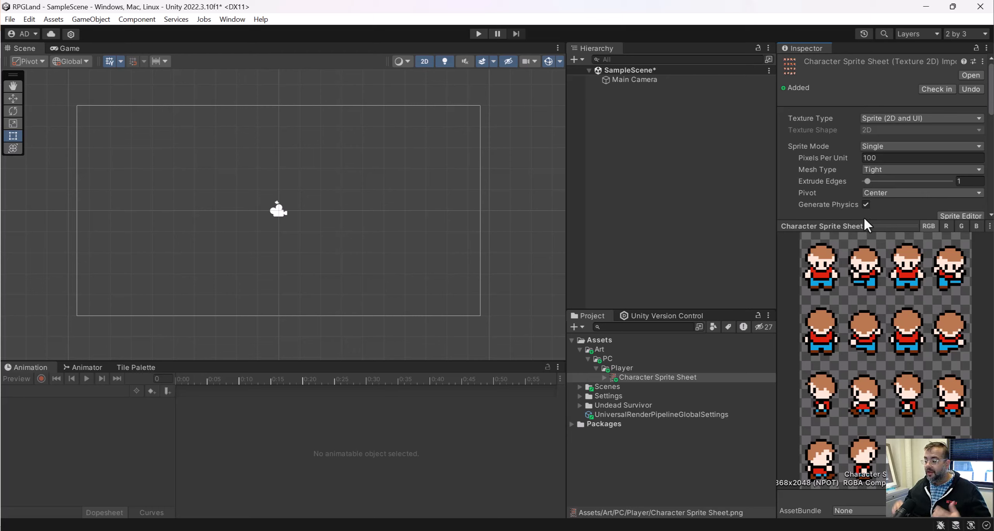
{"action": "left_click_drag", "start_coordinate": [865, 221], "coordinate": [879, 262]}
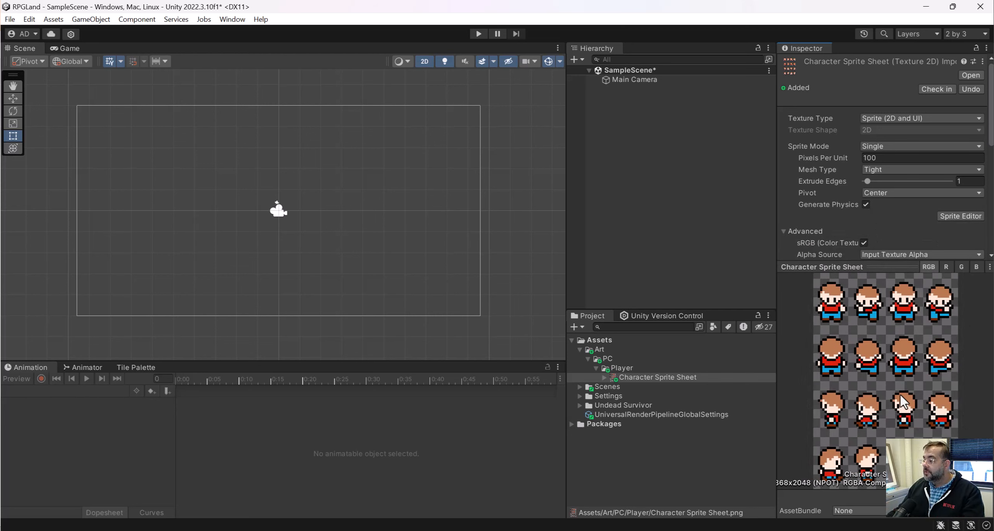
{"action": "left_click", "coordinate": [888, 147]}
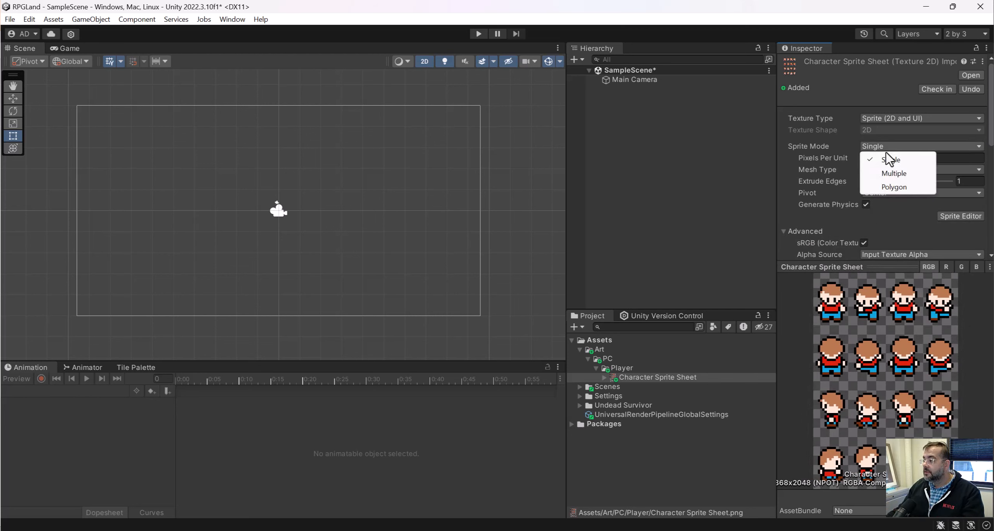
{"action": "left_click", "coordinate": [895, 173]}
{"action": "scroll", "coordinate": [928, 198], "scroll_direction": "down", "scroll_amount": 5}
{"action": "scroll", "coordinate": [932, 196], "scroll_direction": "down", "scroll_amount": 2}
{"action": "left_click", "coordinate": [970, 175]}
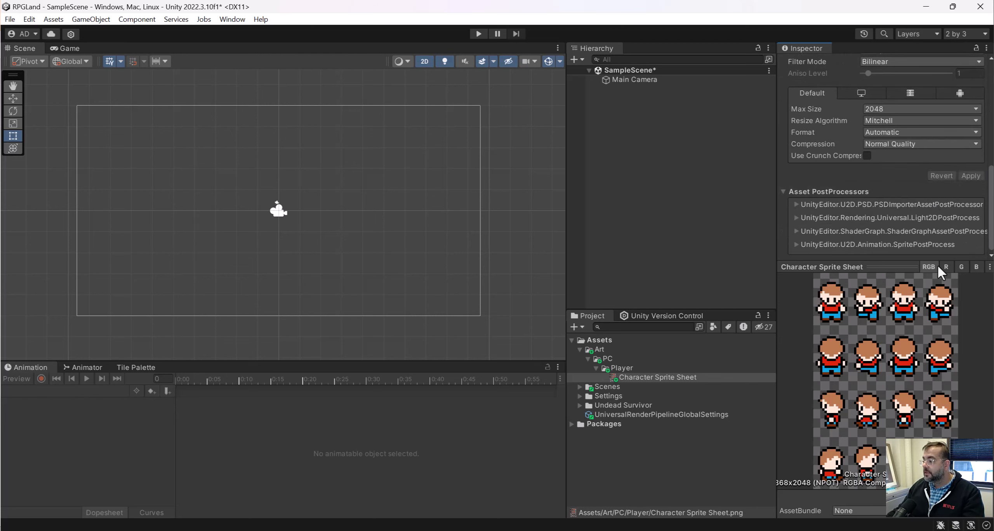
{"action": "left_click_drag", "start_coordinate": [892, 270], "coordinate": [892, 259]}
Examine how the Farmer 1 and Enemy 3 sheets in the Undead Survivor Sprites folder are split into individual sprites.
{"action": "left_click", "coordinate": [629, 377]}
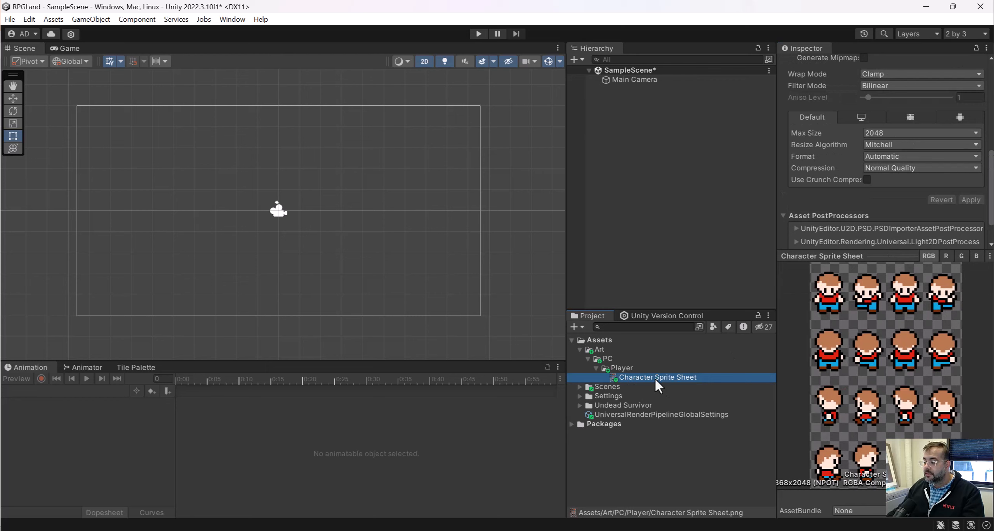
{"action": "left_click", "coordinate": [580, 406]}
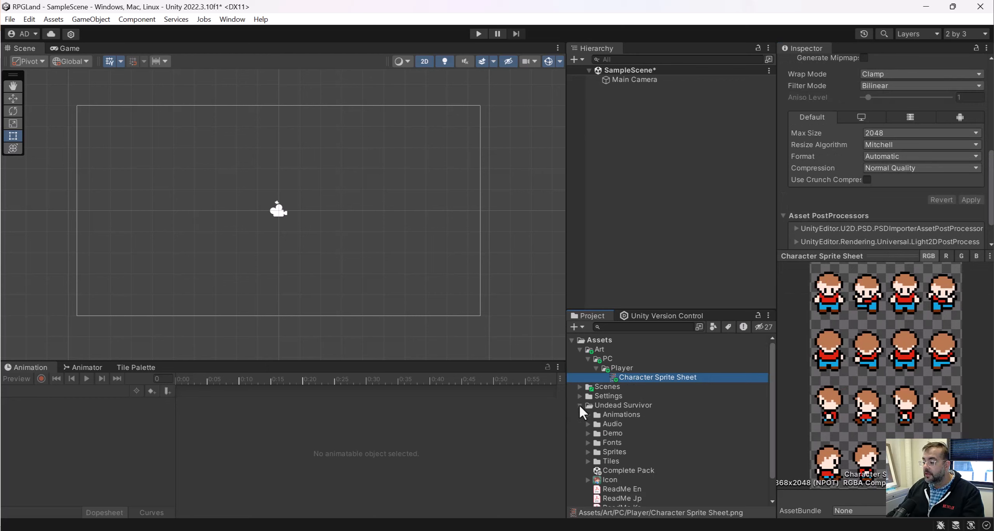
{"action": "scroll", "coordinate": [588, 421], "scroll_direction": "down", "scroll_amount": 1}
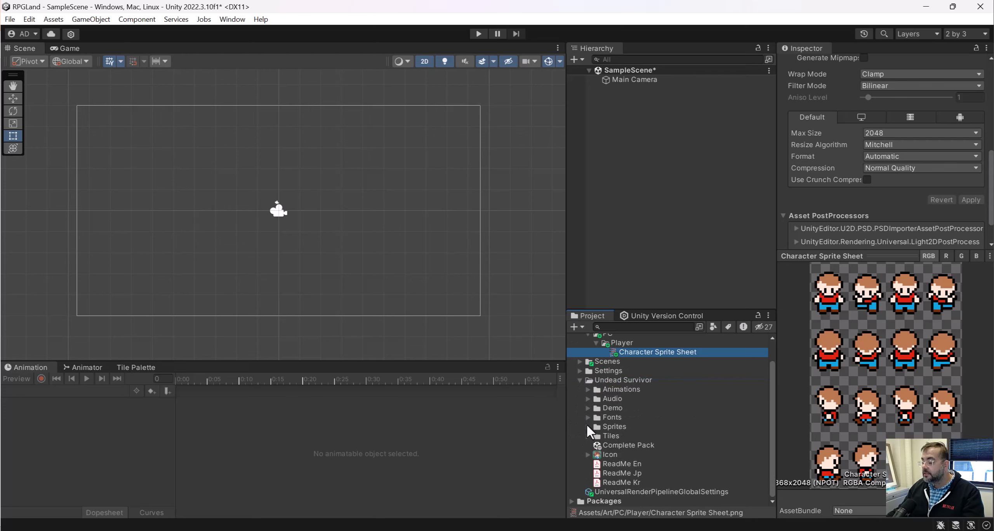
{"action": "left_click", "coordinate": [587, 425]}
{"action": "scroll", "coordinate": [621, 419], "scroll_direction": "down", "scroll_amount": 3}
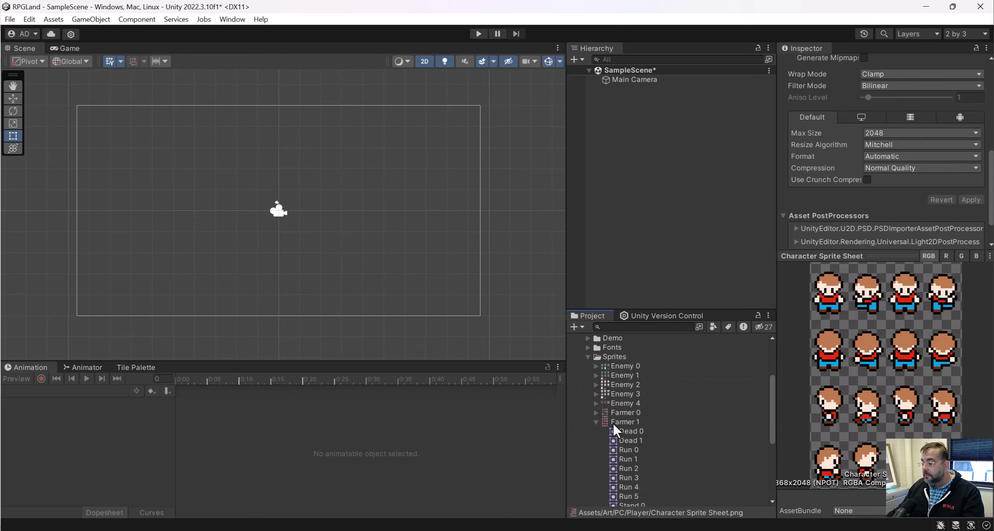
{"action": "scroll", "coordinate": [629, 388], "scroll_direction": "down", "scroll_amount": 3}
{"action": "left_click", "coordinate": [612, 353]}
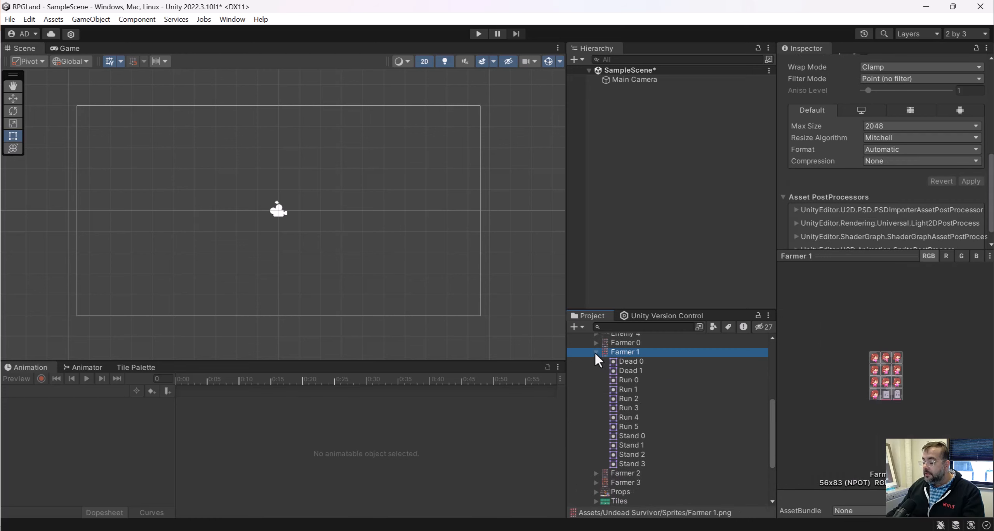
{"action": "left_click", "coordinate": [595, 352]}
{"action": "left_click", "coordinate": [630, 370]}
{"action": "left_click", "coordinate": [629, 362]}
{"action": "left_click", "coordinate": [627, 370]}
{"action": "key", "text": "Down"}
{"action": "key", "text": "Down"}
{"action": "key", "text": "Down"}
{"action": "key", "text": "Down"}
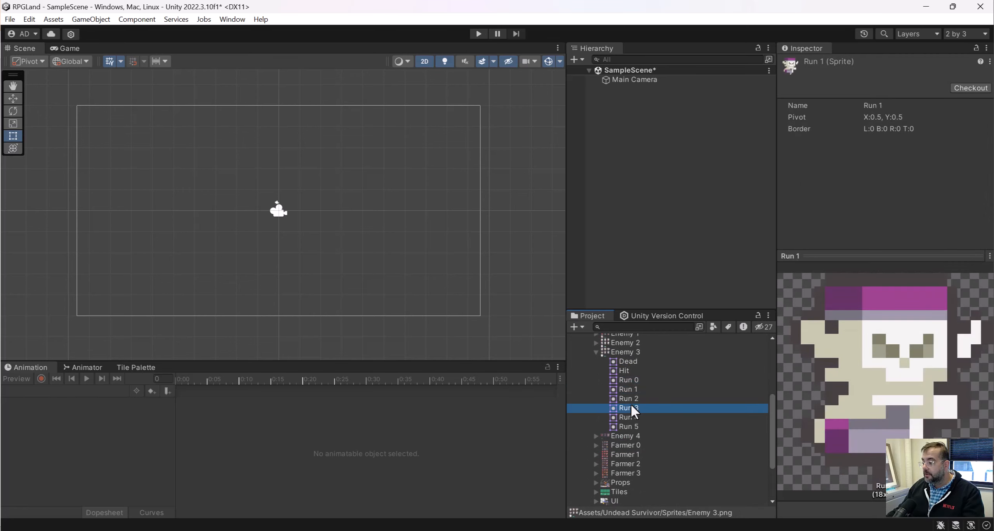
{"action": "left_click", "coordinate": [595, 352]}
Open the Character Sprite Sheet in the Sprite Editor and maximise the editor window.
{"action": "scroll", "coordinate": [625, 401], "scroll_direction": "up", "scroll_amount": 5}
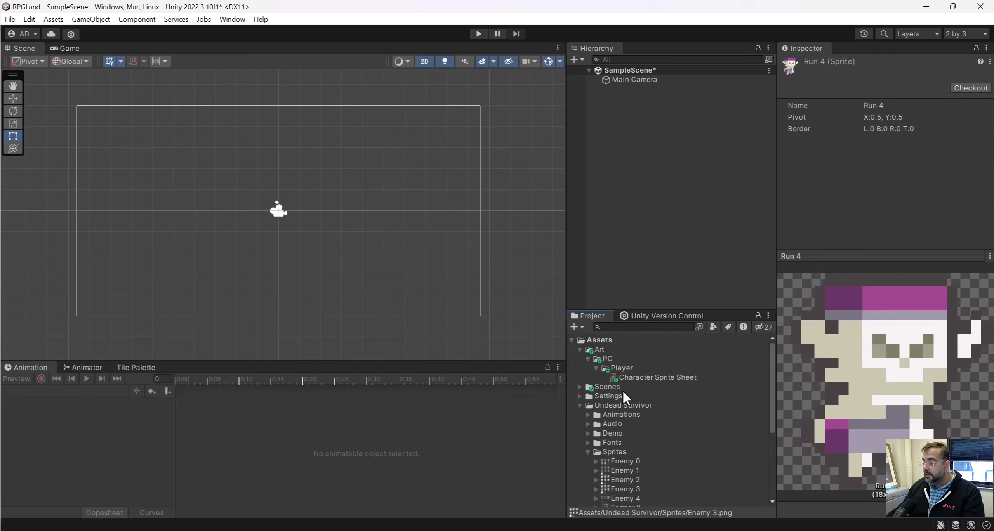
{"action": "left_click", "coordinate": [644, 377]}
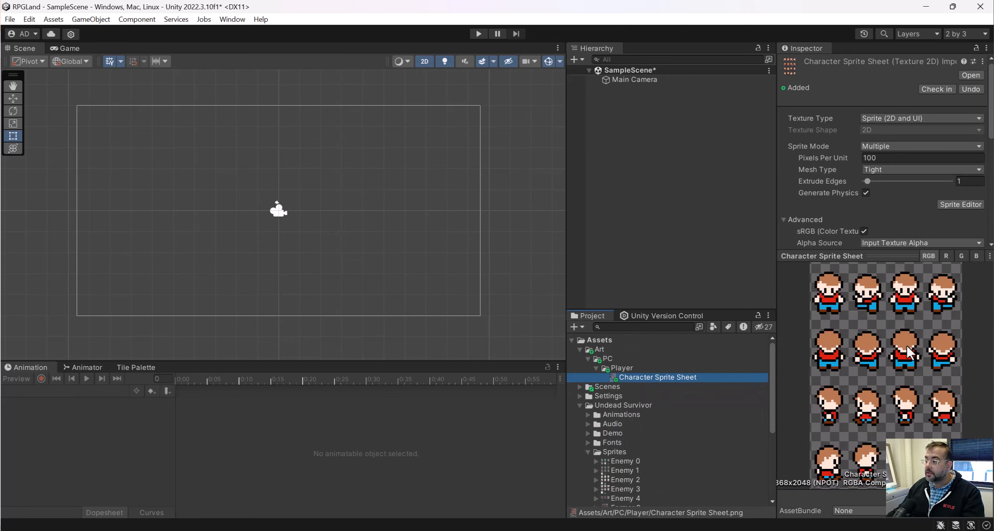
{"action": "left_click", "coordinate": [954, 206]}
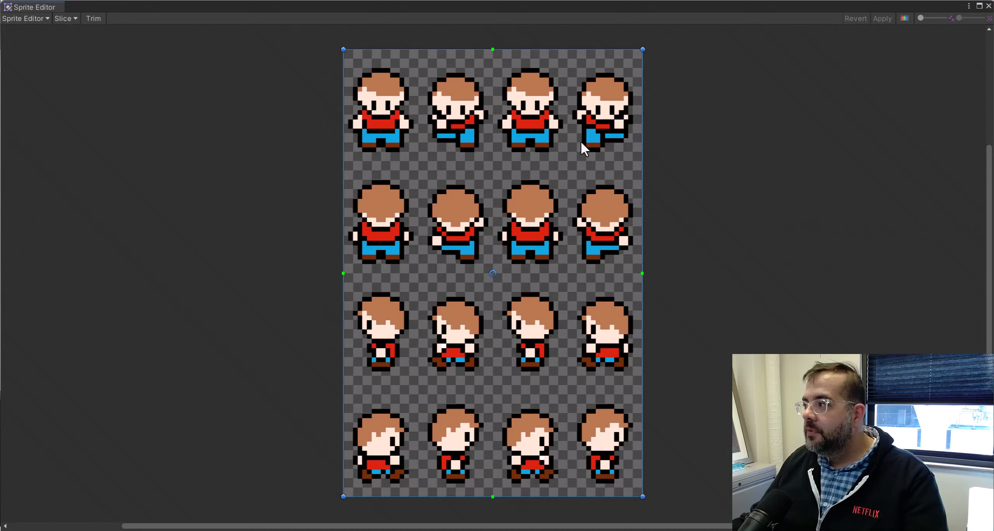
{"action": "left_click_drag", "start_coordinate": [936, 6], "coordinate": [810, 82]}
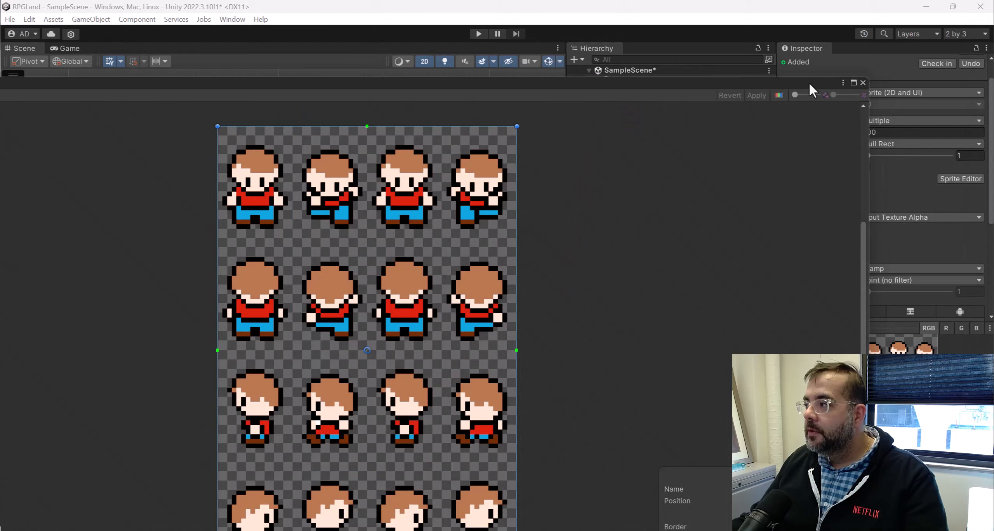
{"action": "left_click", "coordinate": [854, 82]}
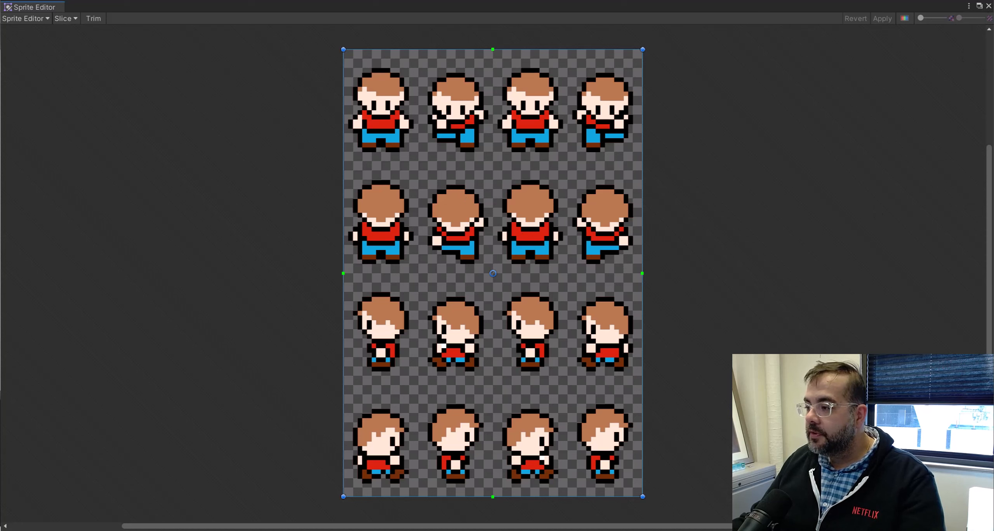
Shrink the sprite rectangle covering the whole sheet so it encloses only the first front-facing character in the first row.
{"action": "left_click_drag", "start_coordinate": [642, 496], "coordinate": [419, 154]}
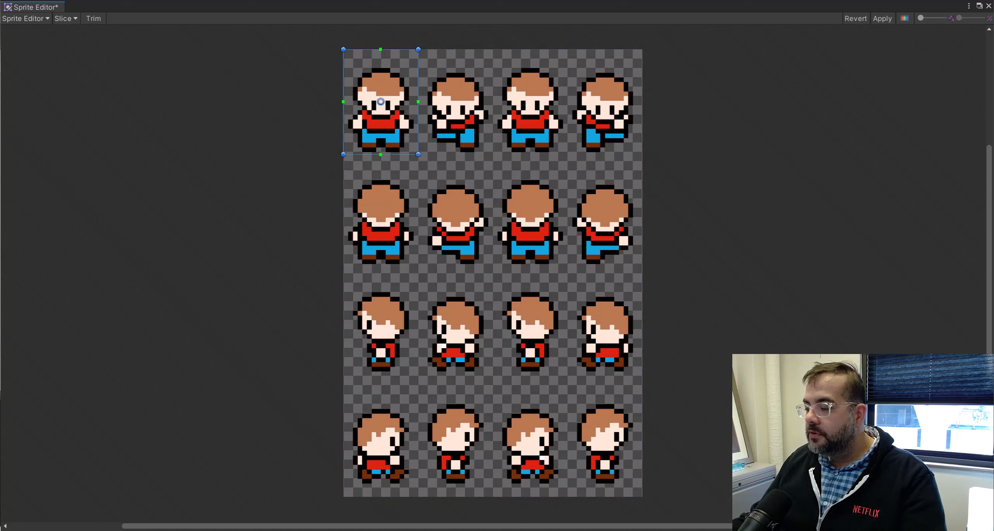
{"action": "left_click_drag", "start_coordinate": [380, 155], "coordinate": [409, 163]}
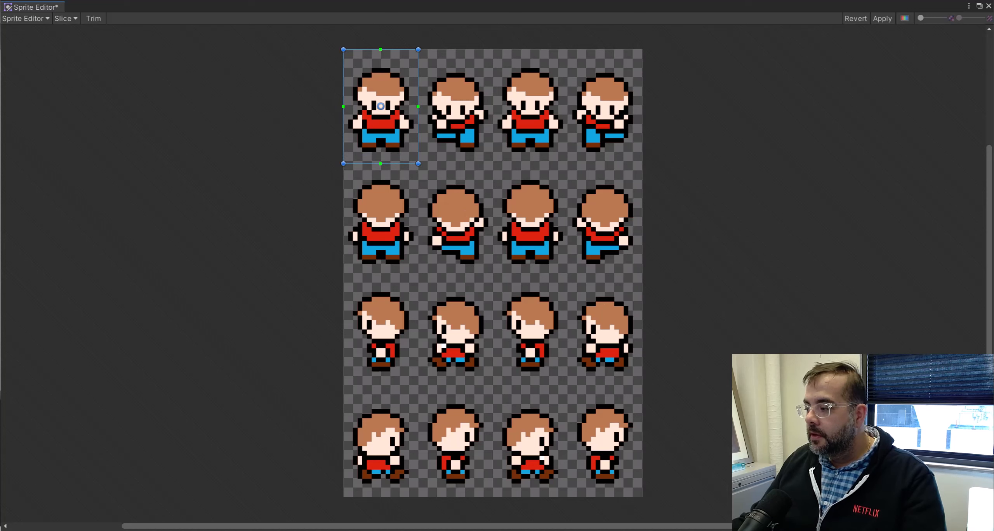
{"action": "left_click_drag", "start_coordinate": [419, 49], "coordinate": [423, 53]}
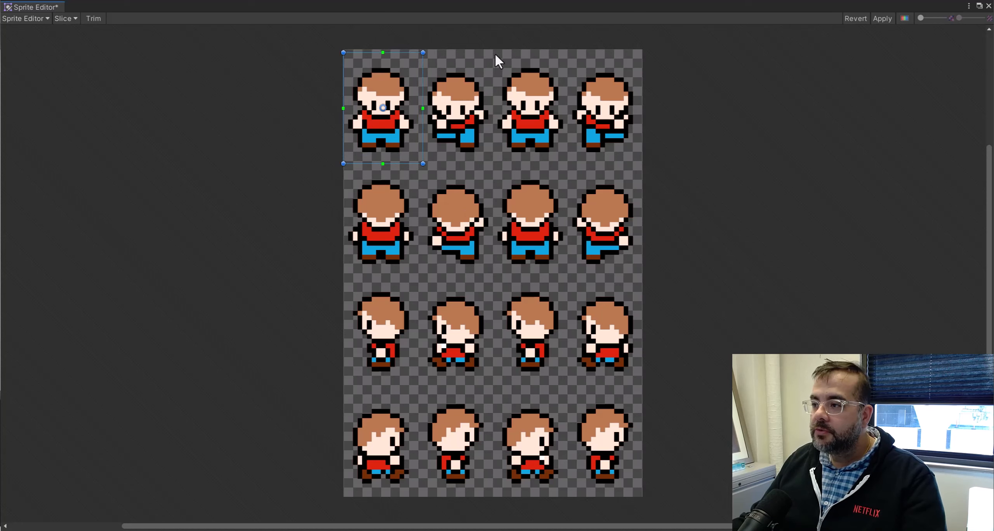
Outline the second front-facing character in the first row with its own sprite rectangle and undo that rectangle.
{"action": "left_click_drag", "start_coordinate": [495, 53], "coordinate": [427, 163]}
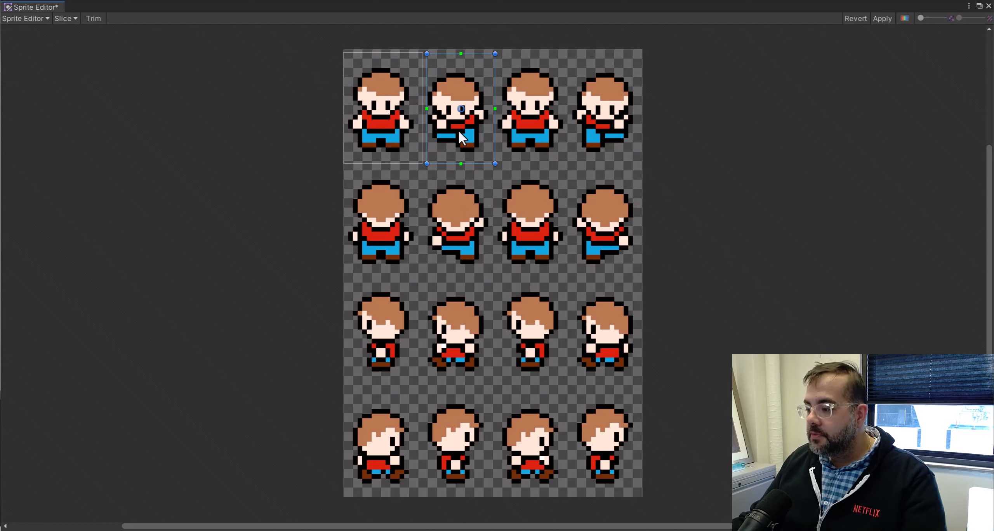
{"action": "key", "text": "ctrl+z"}
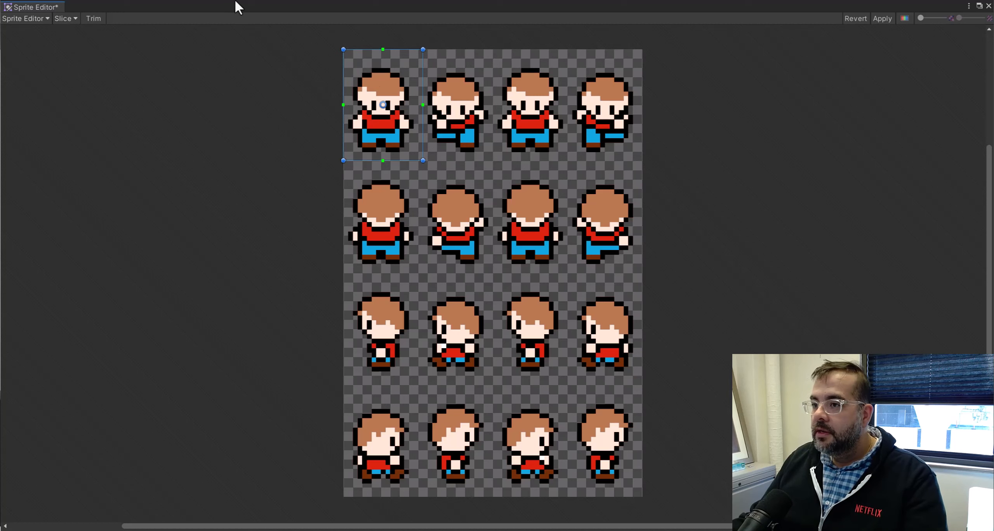
Try a cell height of 629 pixels for slicing the sheet with Grid By Cell Size.
{"action": "left_click", "coordinate": [65, 19]}
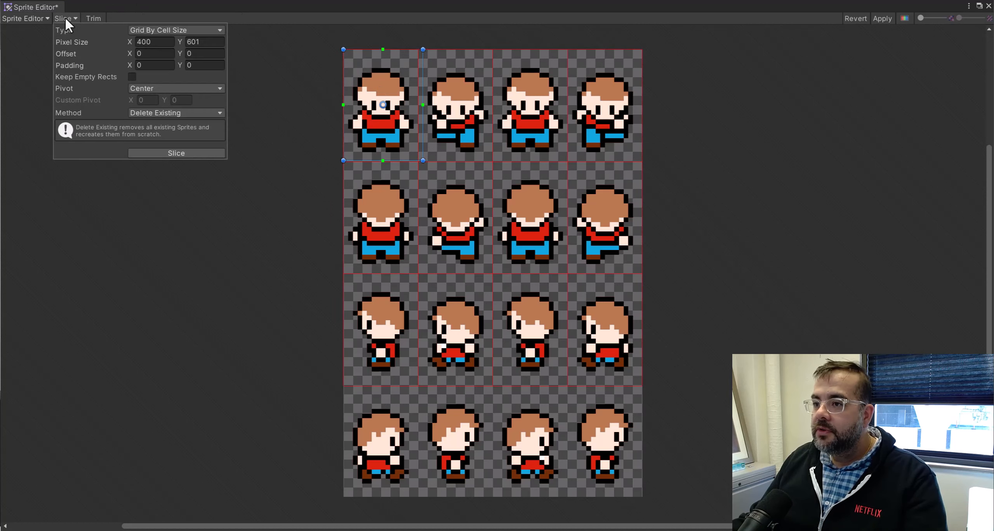
{"action": "left_click", "coordinate": [142, 30]}
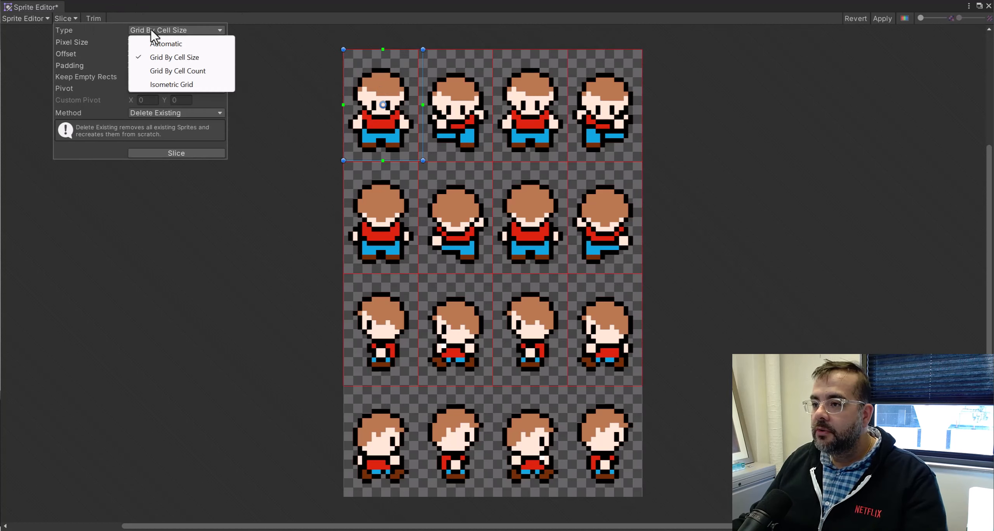
{"action": "left_click", "coordinate": [171, 57]}
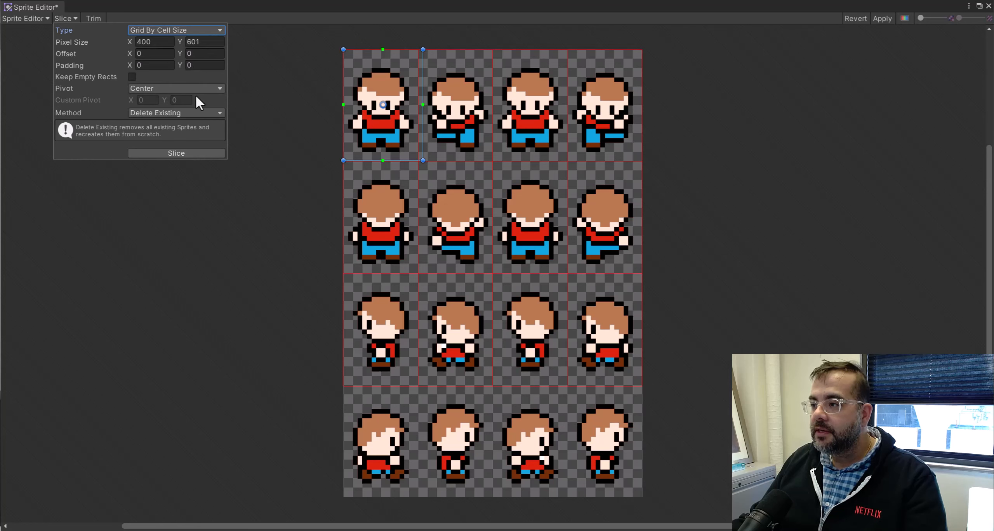
{"action": "left_click", "coordinate": [170, 43]}
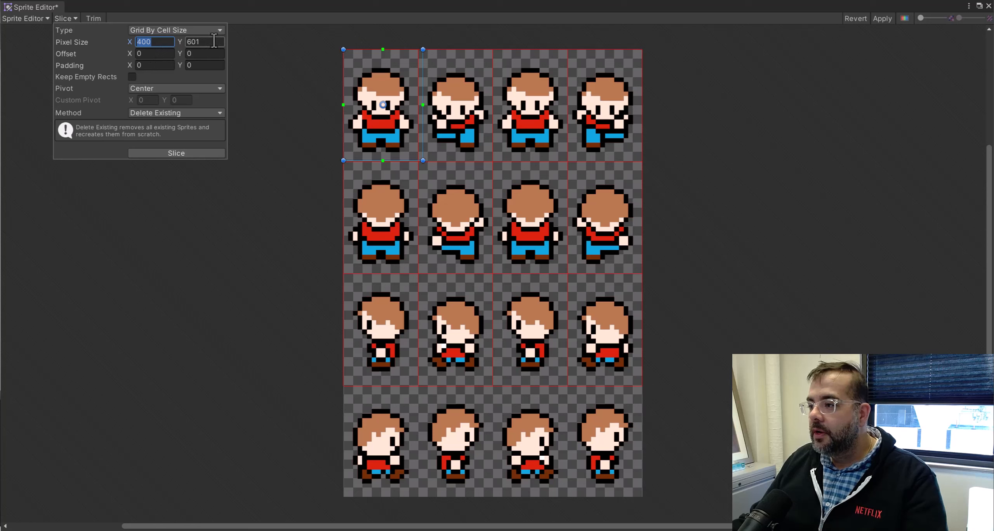
{"action": "left_click", "coordinate": [187, 41]}
{"action": "type", "text": "639"}
{"action": "left_click_drag", "start_coordinate": [202, 41], "coordinate": [191, 42]}
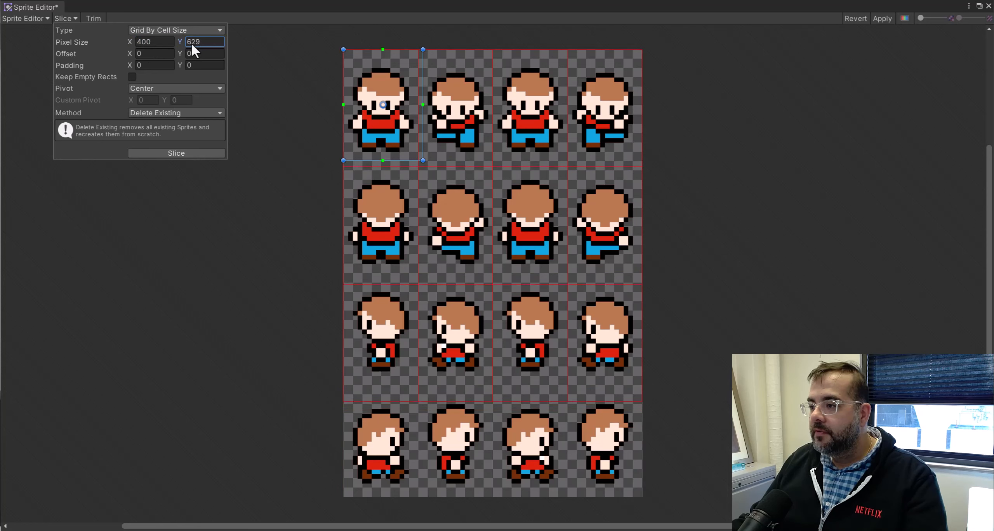
{"action": "left_click", "coordinate": [368, 118]}
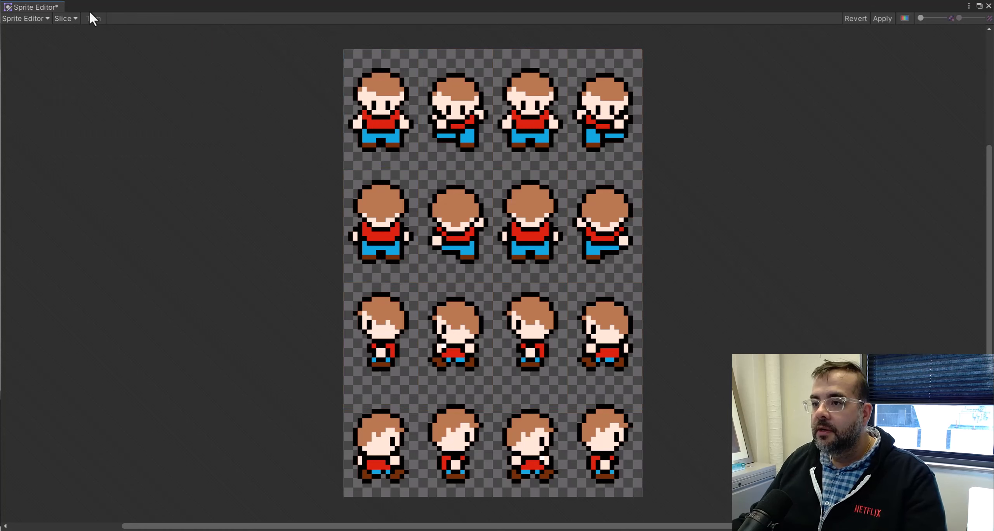
Set up slicing by Grid By Cell Size with a pixel size of X 400 and Y 596.
{"action": "left_click", "coordinate": [65, 19]}
{"action": "left_click", "coordinate": [143, 31]}
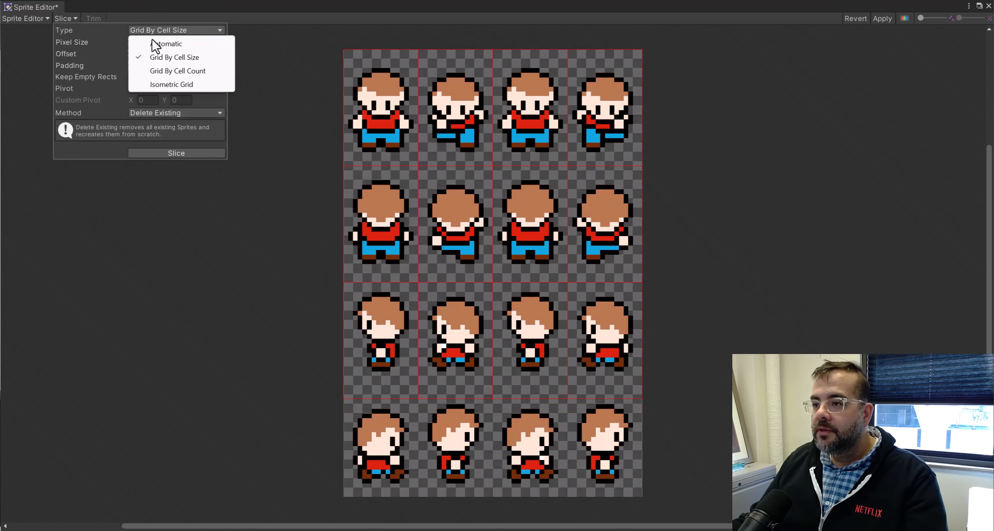
{"action": "left_click", "coordinate": [164, 58]}
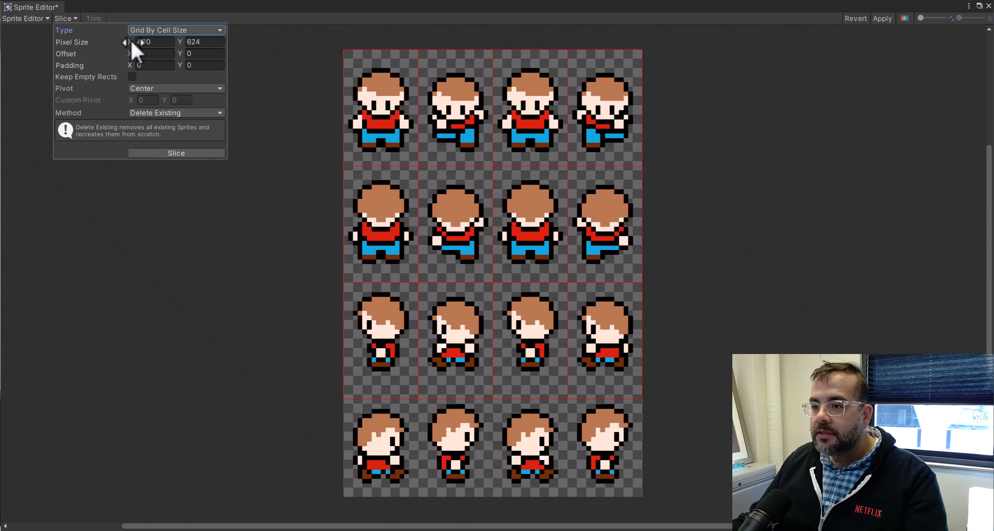
{"action": "left_click_drag", "start_coordinate": [181, 43], "coordinate": [277, 53]}
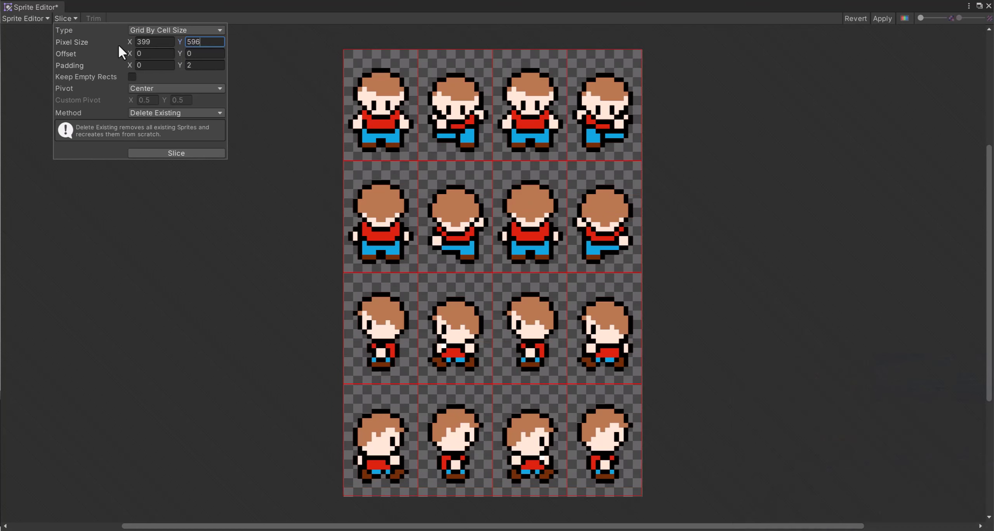
{"action": "left_click_drag", "start_coordinate": [118, 44], "coordinate": [138, 42]}
{"action": "left_click", "coordinate": [138, 42]}
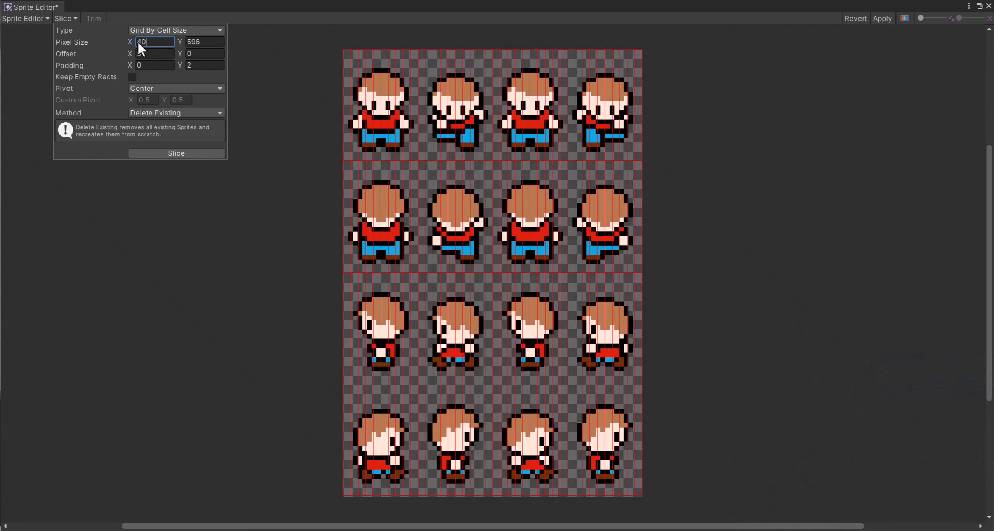
{"action": "type", "text": "400"}
Set the vertical padding to 2, slice the sheet with Delete Existing and apply the slices.
{"action": "left_click", "coordinate": [206, 41]}
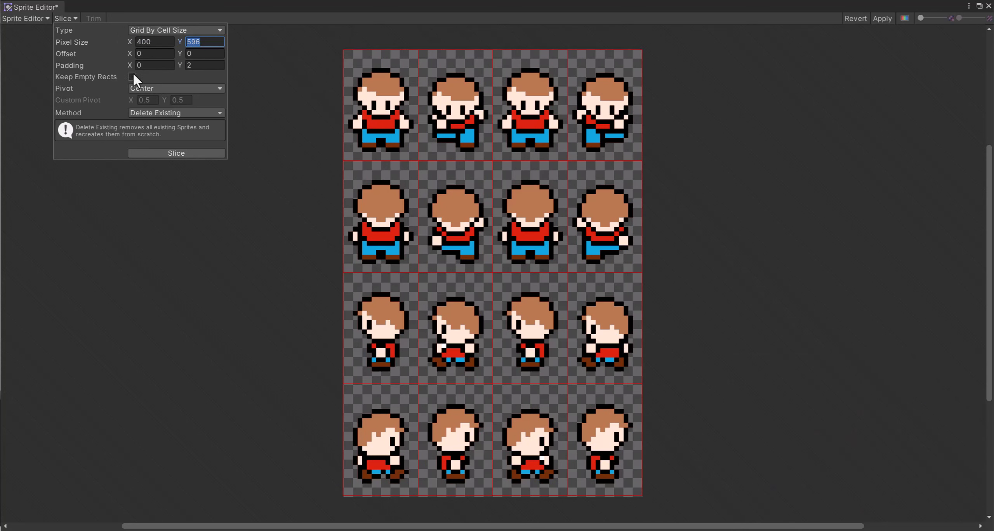
{"action": "left_click", "coordinate": [180, 65]}
{"action": "type", "text": "11"}
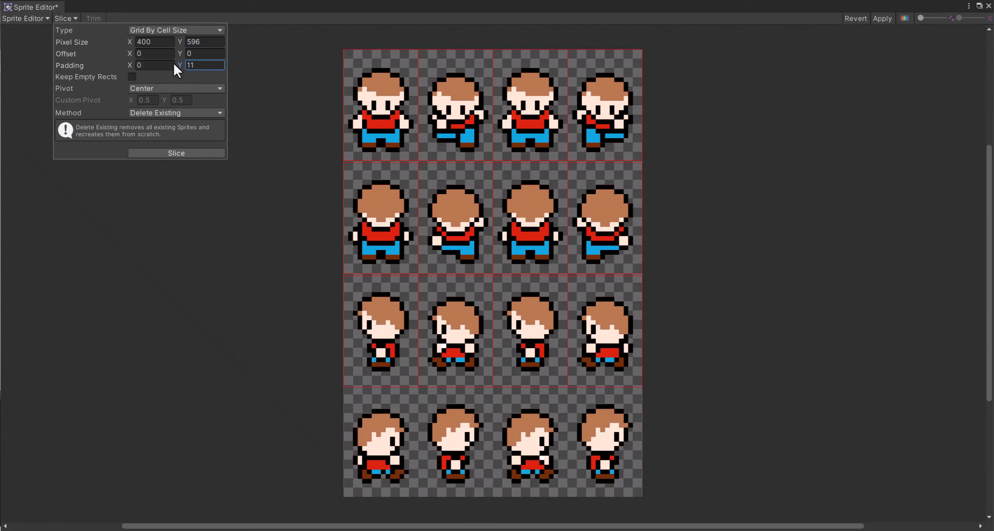
{"action": "type", "text": "0"}
{"action": "type", "text": "2"}
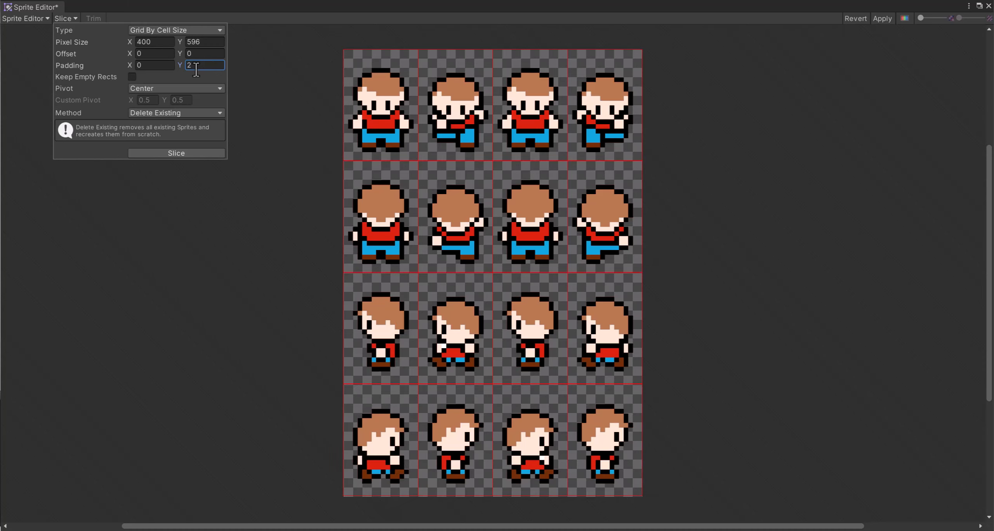
{"action": "left_click", "coordinate": [185, 152]}
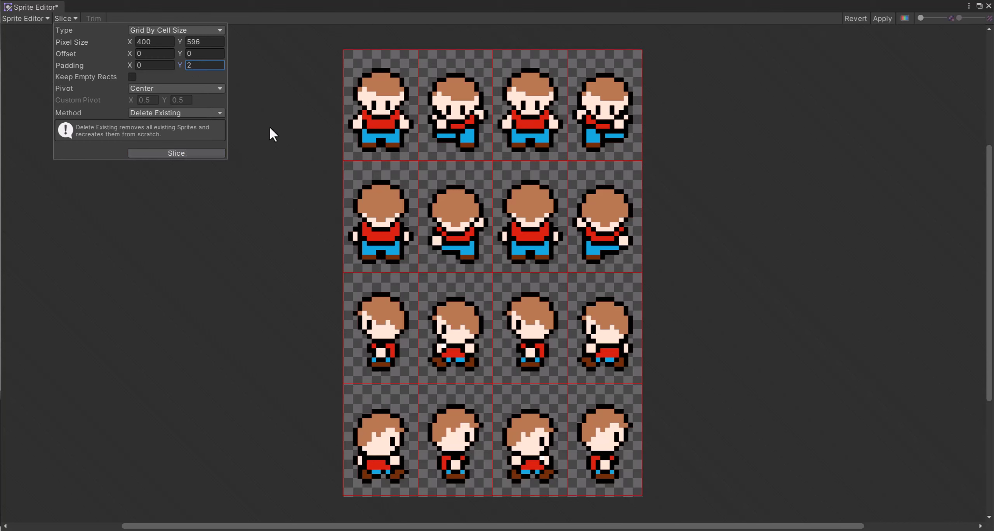
{"action": "left_click", "coordinate": [876, 19]}
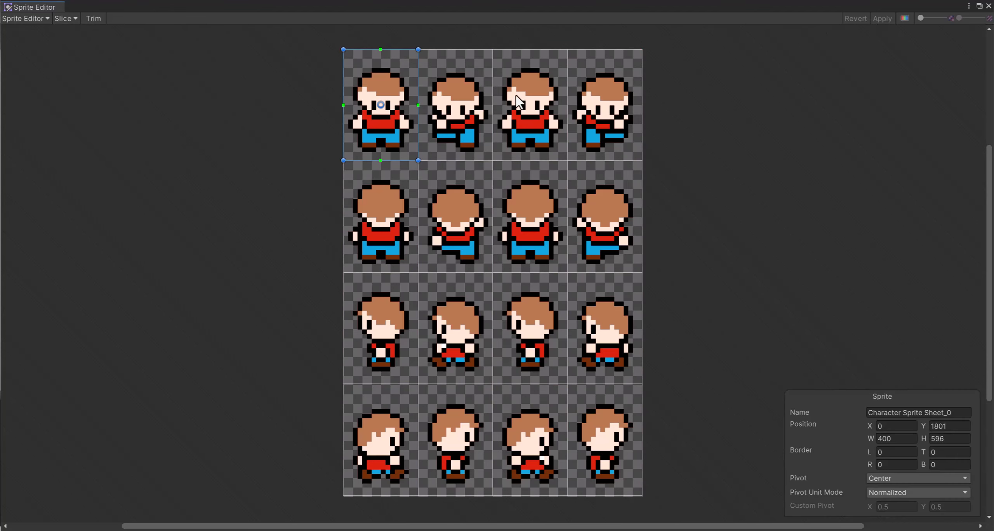
Inspect the individual sprite slices across the first and second rows of the sheet.
{"action": "left_click", "coordinate": [485, 103]}
{"action": "left_click", "coordinate": [512, 104]}
{"action": "left_click", "coordinate": [588, 114]}
{"action": "left_click", "coordinate": [599, 212]}
{"action": "left_click", "coordinate": [523, 220]}
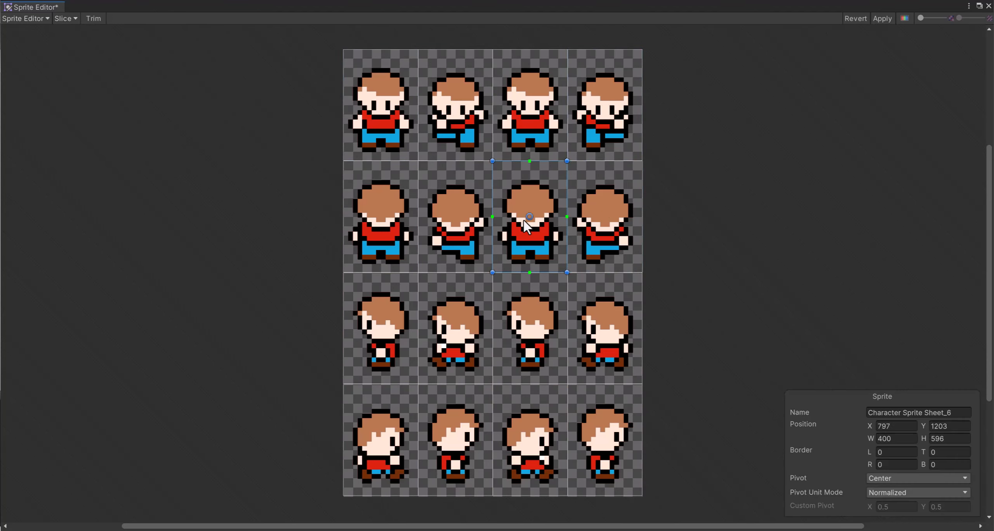
{"action": "left_click", "coordinate": [461, 226]}
{"action": "left_click", "coordinate": [371, 225]}
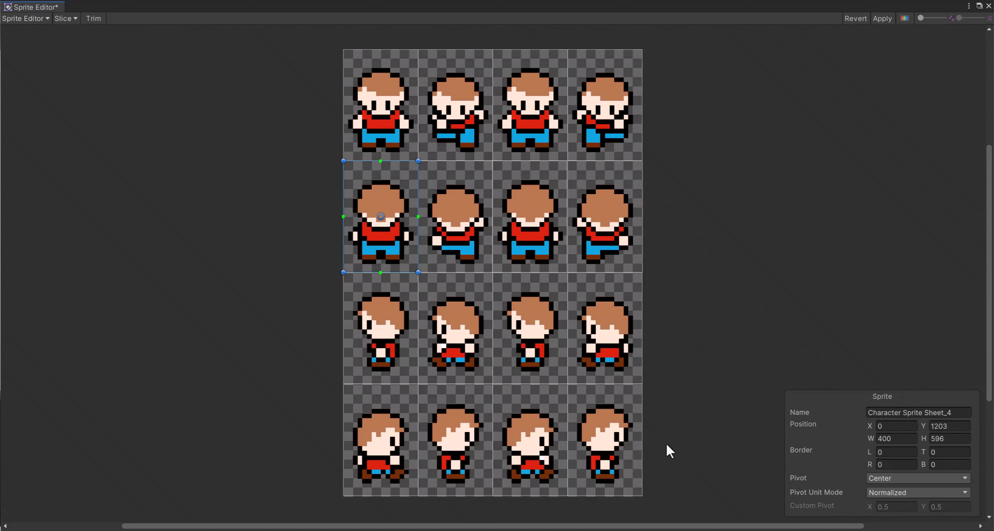
Rename the first front-facing sprite in the first row as Player_Walk_Down_01 and copy the name.
{"action": "left_click", "coordinate": [390, 130]}
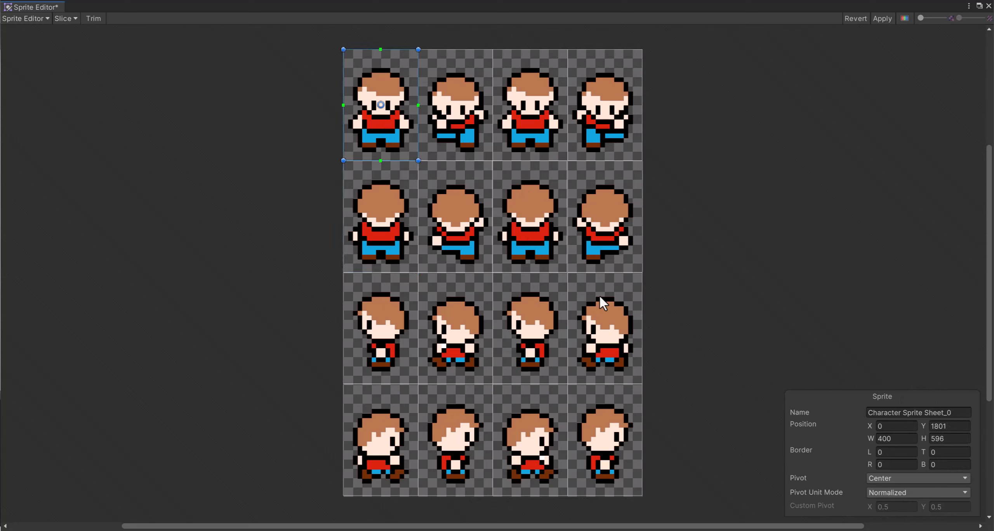
{"action": "left_click", "coordinate": [912, 411]}
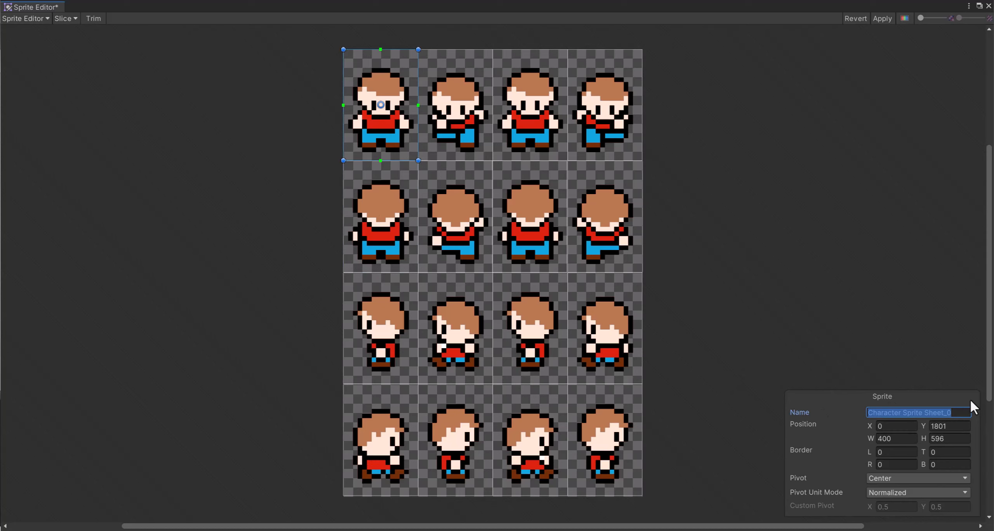
{"action": "type", "text": "Player_"}
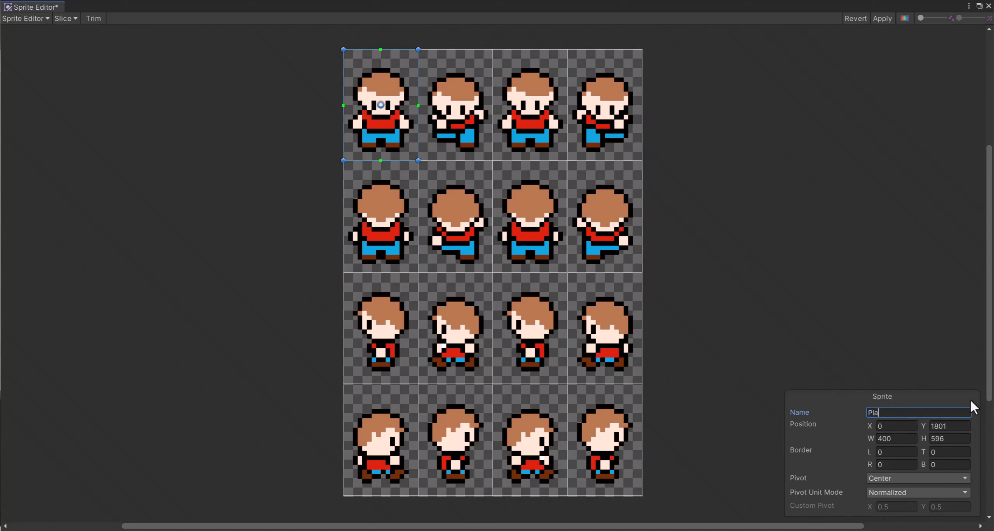
{"action": "type", "text": "Walk_"}
{"action": "type", "text": "Down"}
{"action": "type", "text": "_02"}
{"action": "key", "text": "Return"}
{"action": "key", "text": "ctrl+c"}
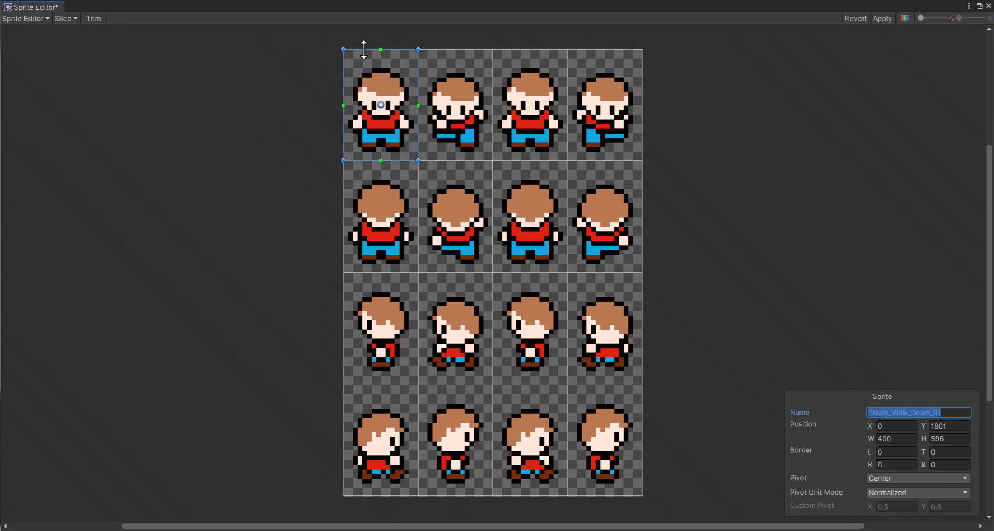
Rename the remaining first-row sprites in order as Player_Walk_Down_02, Player_Walk_Down_03 and Player_Walk_Down_04.
{"action": "left_click", "coordinate": [451, 107]}
{"action": "left_click", "coordinate": [885, 413]}
{"action": "key", "text": "ctrl+v"}
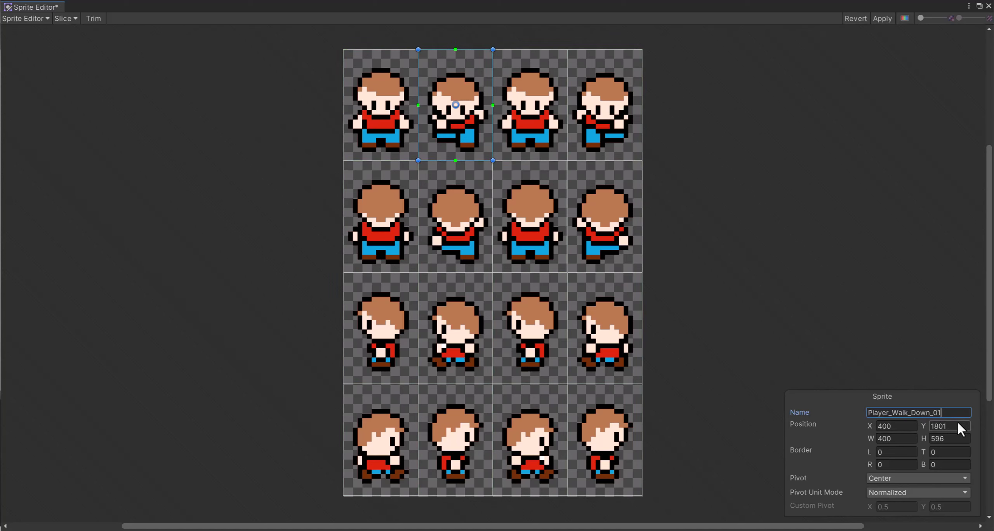
{"action": "left_click", "coordinate": [519, 110]}
{"action": "left_click", "coordinate": [932, 413]}
{"action": "key", "text": "ctrl+v"}
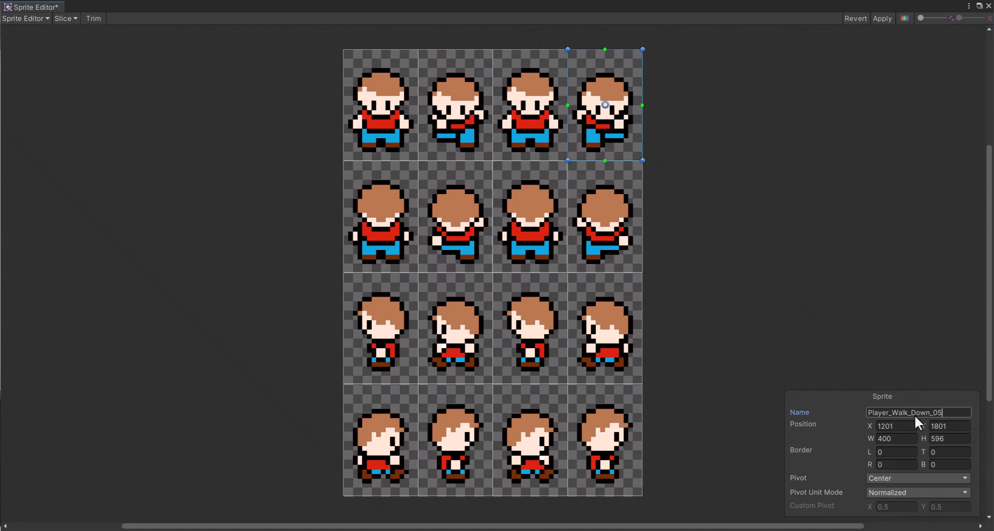
Rename the first two back-facing sprites in the second row as Player_Walk_Up_01 and Player_Walk_Up_02.
{"action": "left_click", "coordinate": [380, 216]}
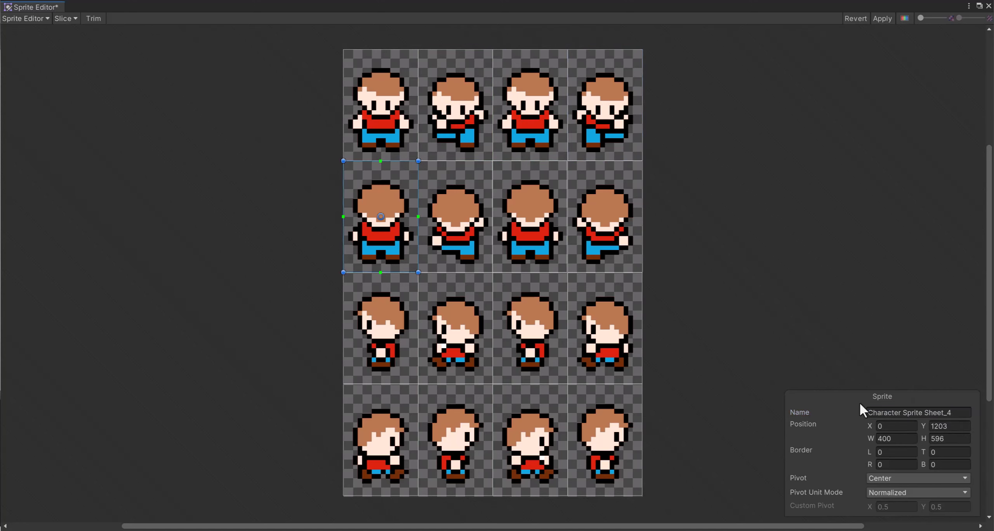
{"action": "left_click", "coordinate": [886, 413]}
{"action": "key", "text": "ctrl+v"}
{"action": "left_click_drag", "start_coordinate": [911, 412], "coordinate": [925, 411]}
{"action": "left_click", "coordinate": [455, 217]}
{"action": "left_click", "coordinate": [940, 412]}
{"action": "type", "text": "Player_Walk_Up_0"}
{"action": "type", "text": "2"}
Rename the last two back-facing sprites in the second row as Player_Walk_Up_03 and Player_Walk_Up_04.
{"action": "left_click", "coordinate": [530, 217]}
{"action": "left_click", "coordinate": [959, 412]}
{"action": "type", "text": "Player_Walk_Up_0"}
{"action": "type", "text": "3"}
{"action": "left_click", "coordinate": [621, 239]}
{"action": "left_click", "coordinate": [949, 413]}
{"action": "type", "text": "Player_Walk_Up_0"}
{"action": "type", "text": "4"}
Rename the first left-facing sprite in the third row as Player_Walk_Left_01.
{"action": "left_click", "coordinate": [380, 328]}
{"action": "left_click", "coordinate": [906, 413]}
{"action": "type", "text": "Player_Walk_Up_0"}
{"action": "type", "text": "1"}
{"action": "type", "text": "Left"}
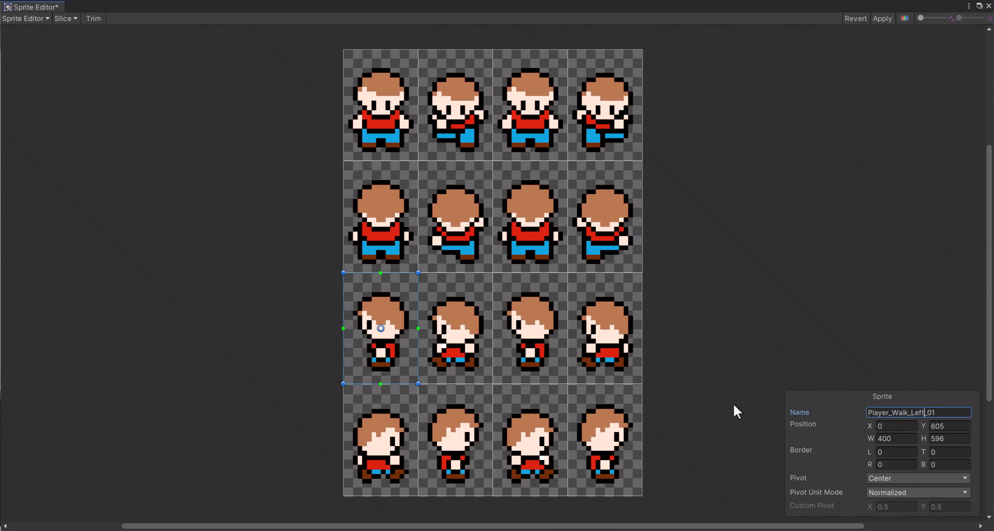
Rename the second left-facing sprite in the third row as Player_Walk_Left_02 and save the sprite name changes.
{"action": "left_click", "coordinate": [456, 329]}
{"action": "left_click", "coordinate": [957, 413]}
{"action": "key", "text": "ctrl+v"}
{"action": "left_click", "coordinate": [398, 323]}
{"action": "left_click", "coordinate": [950, 414]}
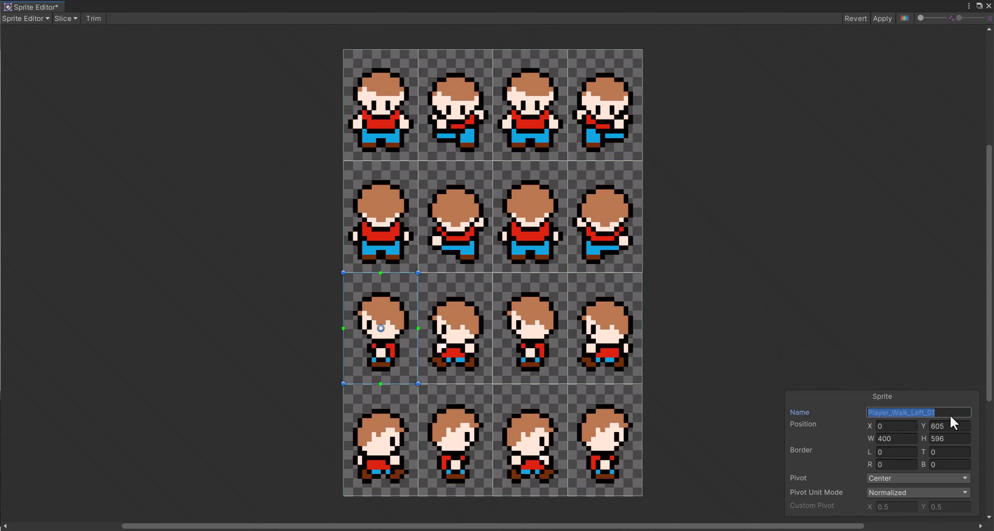
{"action": "key", "text": "ctrl+s"}
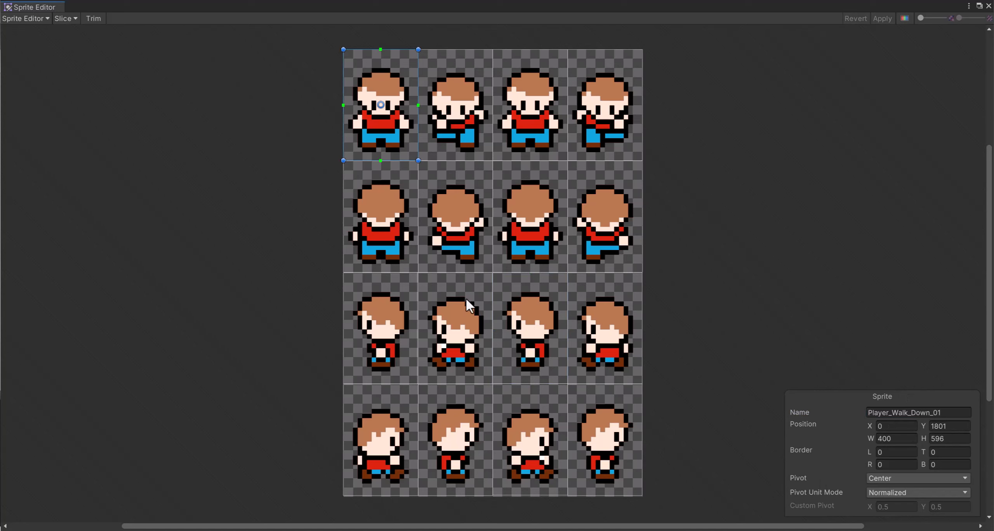
Check the names given to sprites in each row, from the down-walking row to the right-walking row.
{"action": "left_click_drag", "start_coordinate": [556, 95], "coordinate": [554, 100]}
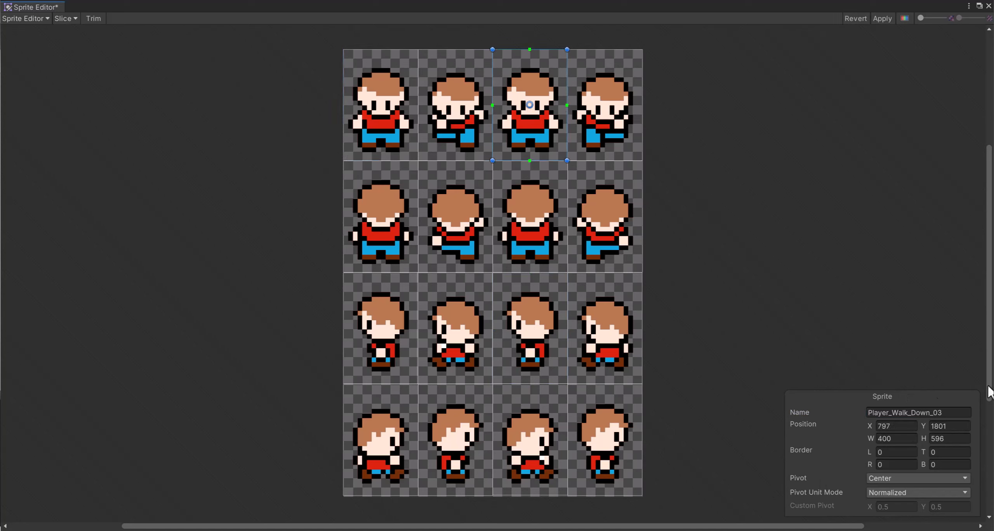
{"action": "left_click", "coordinate": [358, 196]}
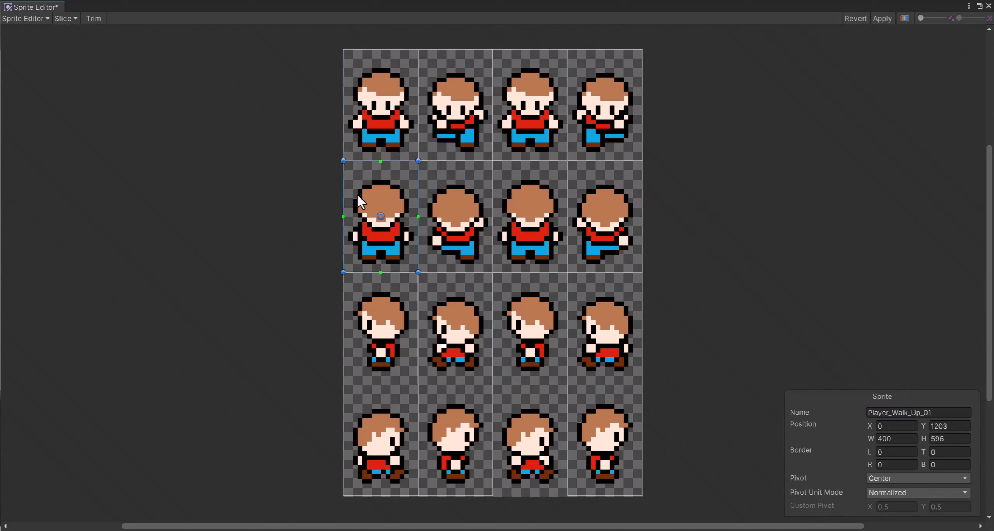
{"action": "left_click", "coordinate": [374, 327]}
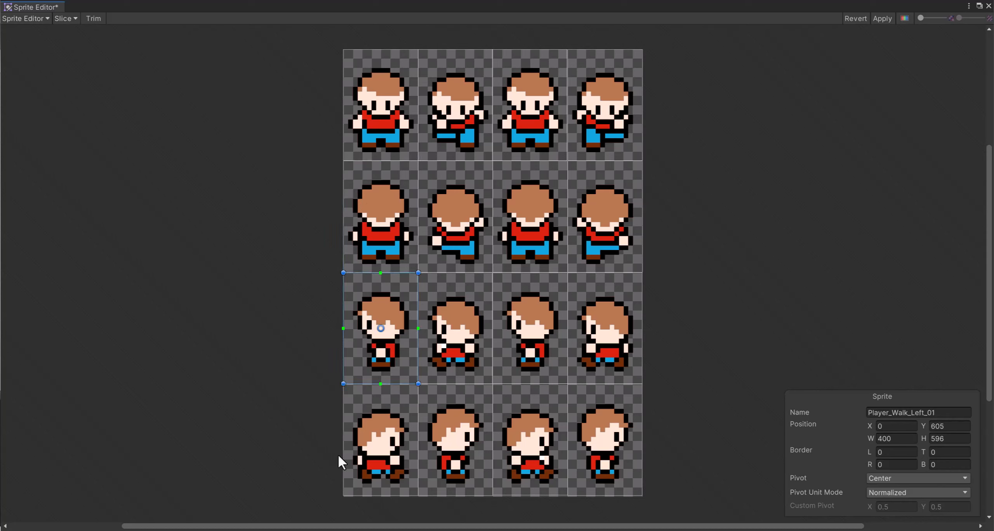
{"action": "left_click", "coordinate": [404, 440]}
{"action": "left_click", "coordinate": [458, 443]}
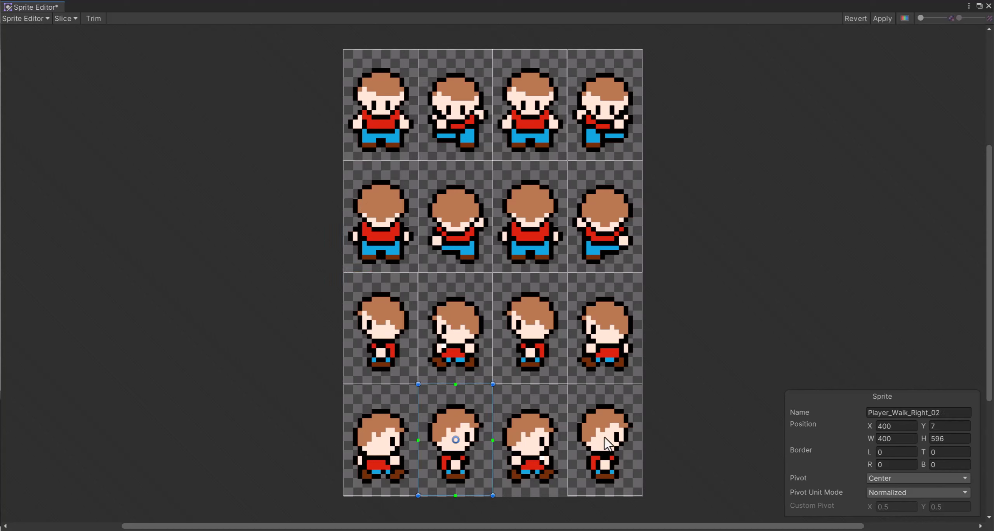
Apply the sprite changes, close the Sprite Editor and view the sprites listed under the Character Sprite Sheet.
{"action": "left_click", "coordinate": [881, 18]}
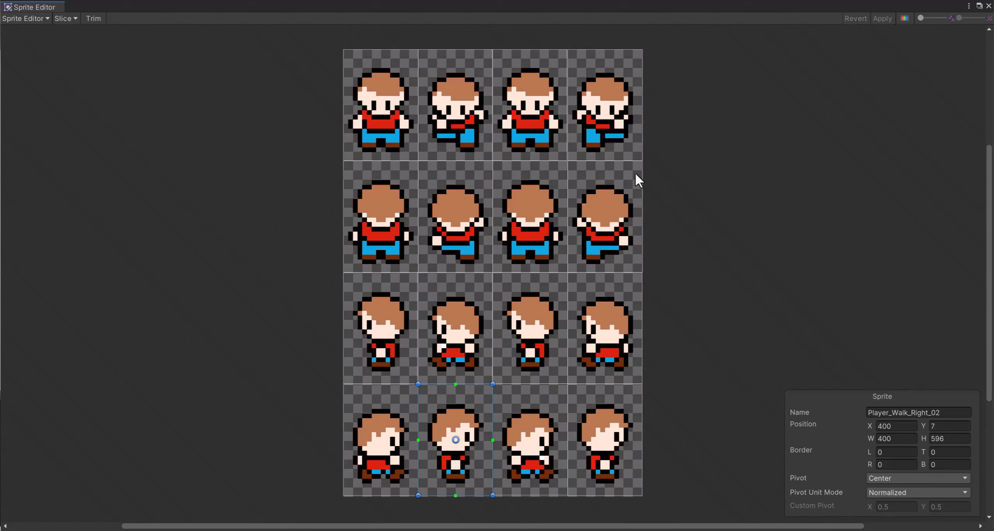
{"action": "left_click", "coordinate": [989, 6]}
{"action": "scroll", "coordinate": [657, 451], "scroll_direction": "down", "scroll_amount": 2}
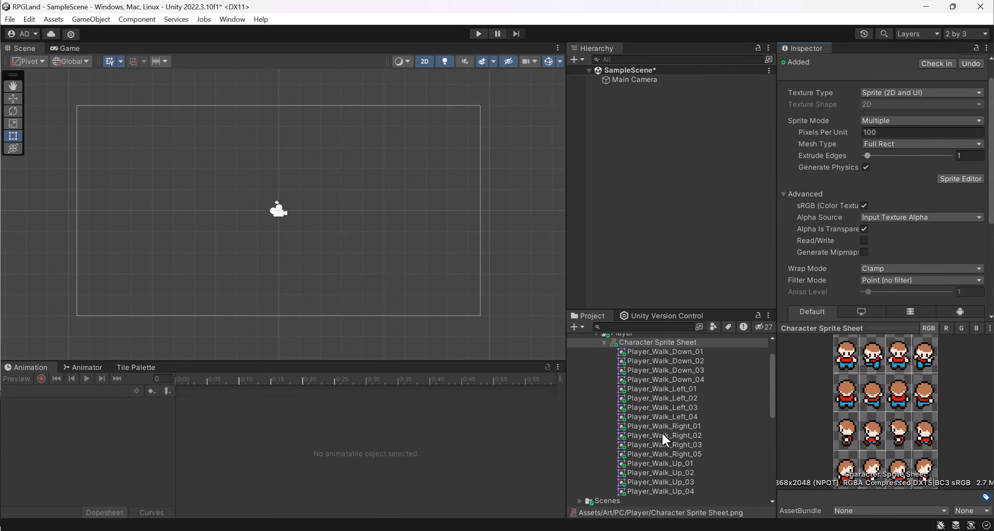
Preview each sliced sprite under the Character Sprite Sheet, from Player_Walk_Down_01 through Player_Walk_Up_04.
{"action": "left_click", "coordinate": [681, 353]}
{"action": "left_click", "coordinate": [679, 367]}
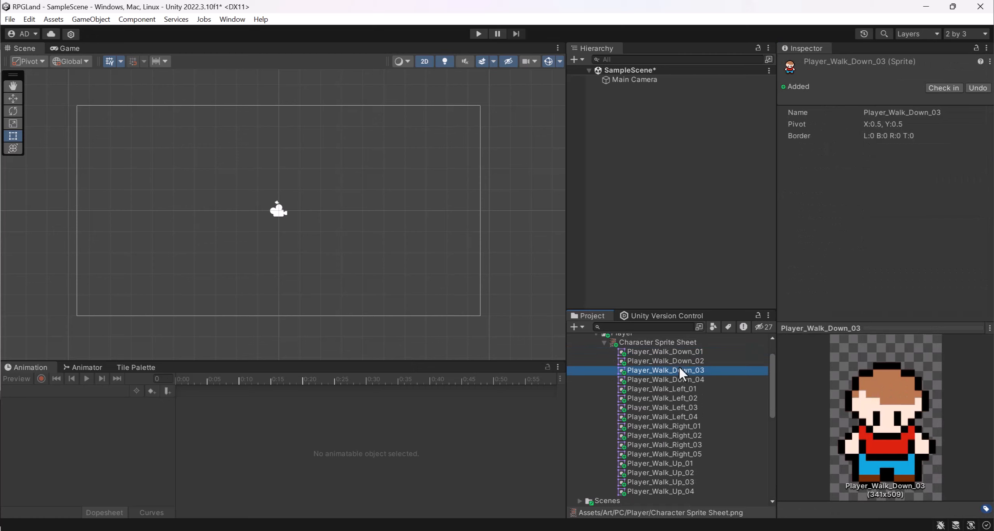
{"action": "left_click", "coordinate": [680, 361]}
{"action": "left_click", "coordinate": [682, 371]}
{"action": "left_click", "coordinate": [682, 380]}
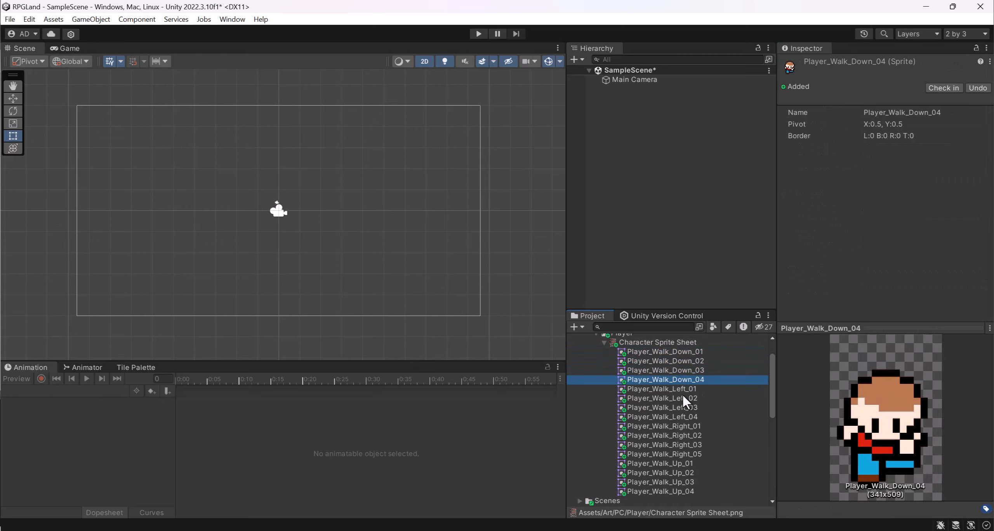
{"action": "left_click", "coordinate": [682, 396]}
{"action": "left_click", "coordinate": [682, 390]}
{"action": "left_click", "coordinate": [684, 397]}
{"action": "left_click", "coordinate": [684, 406]}
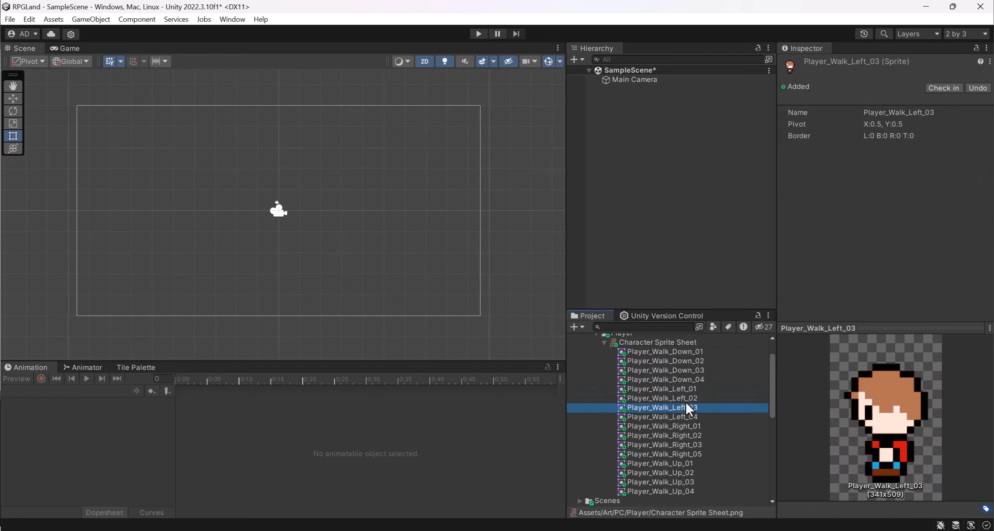
{"action": "left_click", "coordinate": [686, 417]}
{"action": "left_click", "coordinate": [691, 426]}
{"action": "left_click", "coordinate": [695, 435]}
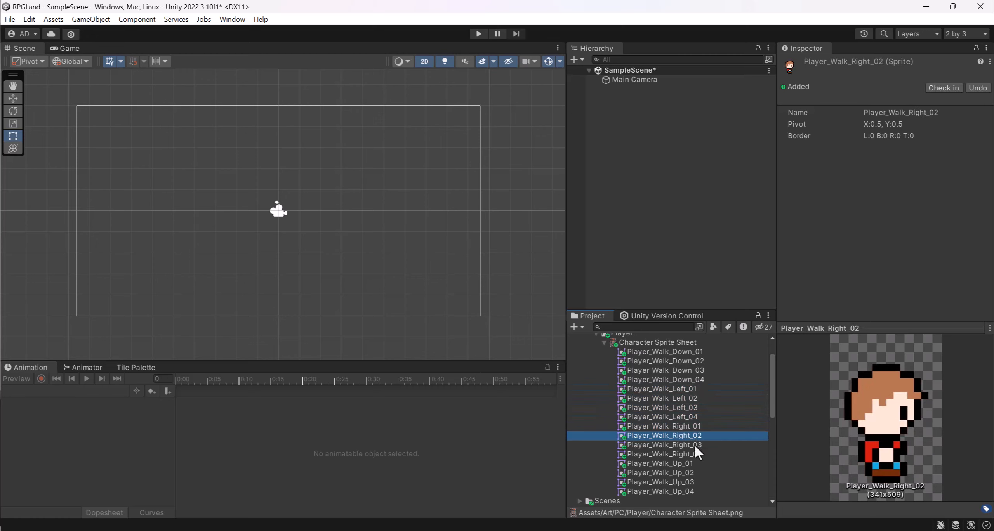
{"action": "left_click", "coordinate": [694, 444]}
{"action": "left_click", "coordinate": [693, 455]}
{"action": "left_click", "coordinate": [692, 463]}
{"action": "left_click", "coordinate": [691, 471]}
{"action": "left_click", "coordinate": [691, 480]}
{"action": "left_click", "coordinate": [691, 490]}
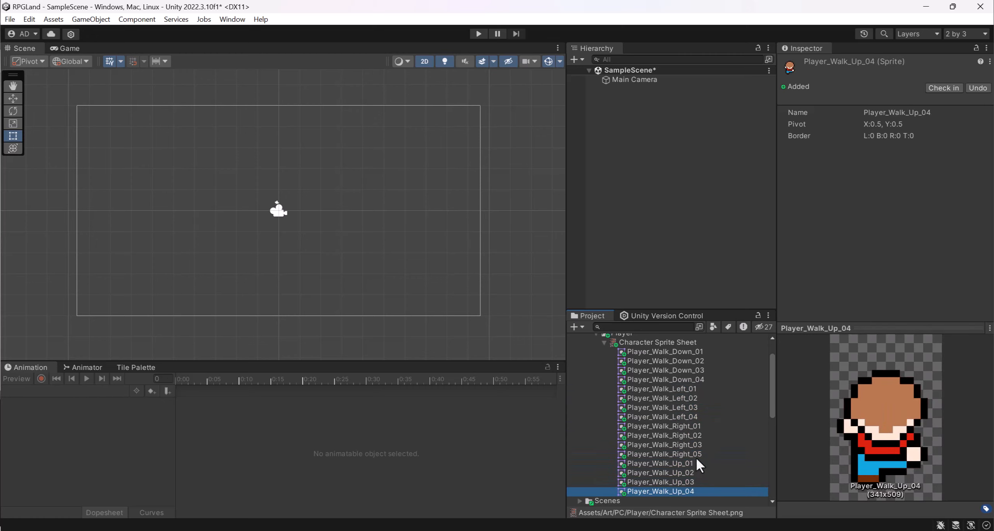
Step back through the walk sprites, from the Player_Walk_Up frames to Player_Walk_Down_01, comparing their poses.
{"action": "left_click", "coordinate": [681, 464]}
{"action": "key", "text": "Down"}
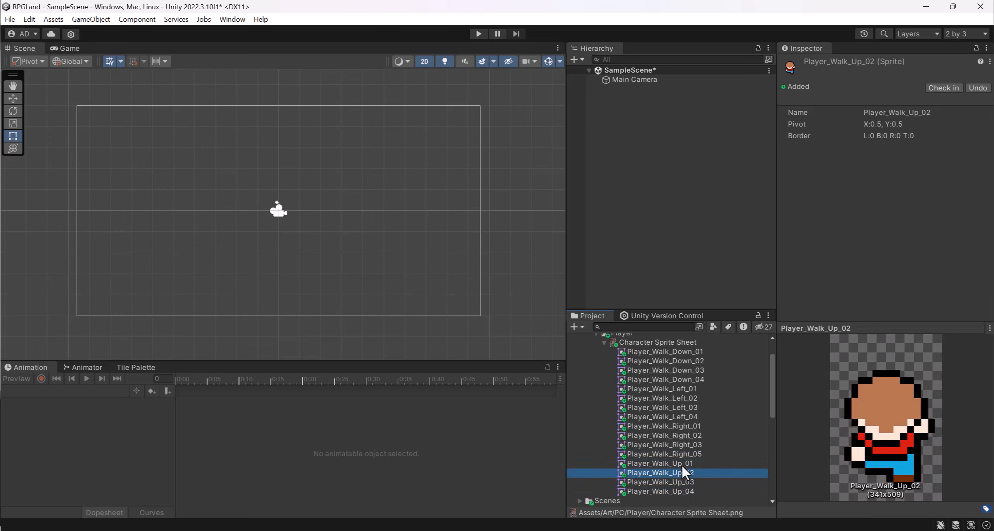
{"action": "key", "text": "Down"}
{"action": "key", "text": "Down"}
{"action": "key", "text": "Up"}
{"action": "key", "text": "Up"}
{"action": "key", "text": "Up"}
{"action": "key", "text": "Up"}
{"action": "key", "text": "Up"}
{"action": "key", "text": "Up"}
{"action": "key", "text": "Up"}
{"action": "key", "text": "Up"}
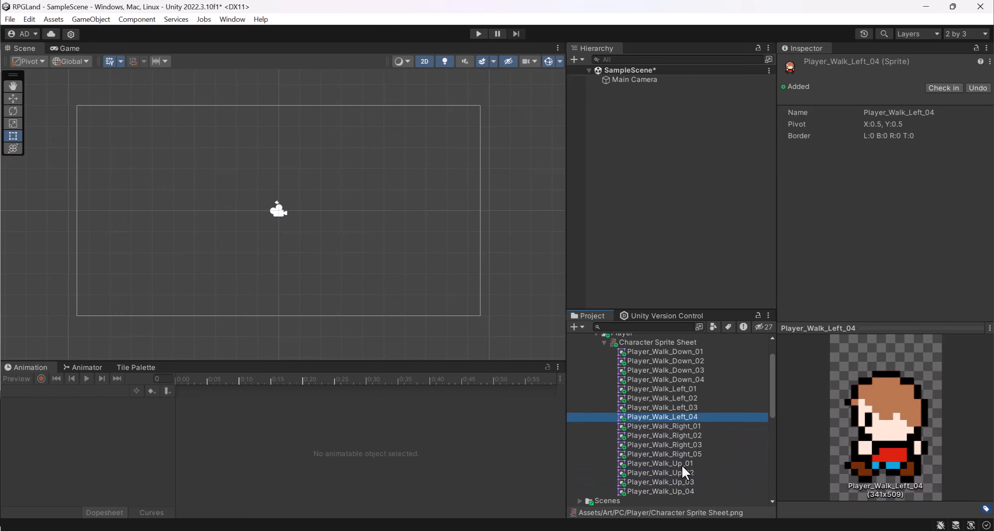
{"action": "key", "text": "Up"}
{"action": "key", "text": "Up"}
{"action": "key", "text": "Up"}
{"action": "key", "text": "Up"}
{"action": "key", "text": "Up"}
{"action": "key", "text": "Up"}
{"action": "key", "text": "Up"}
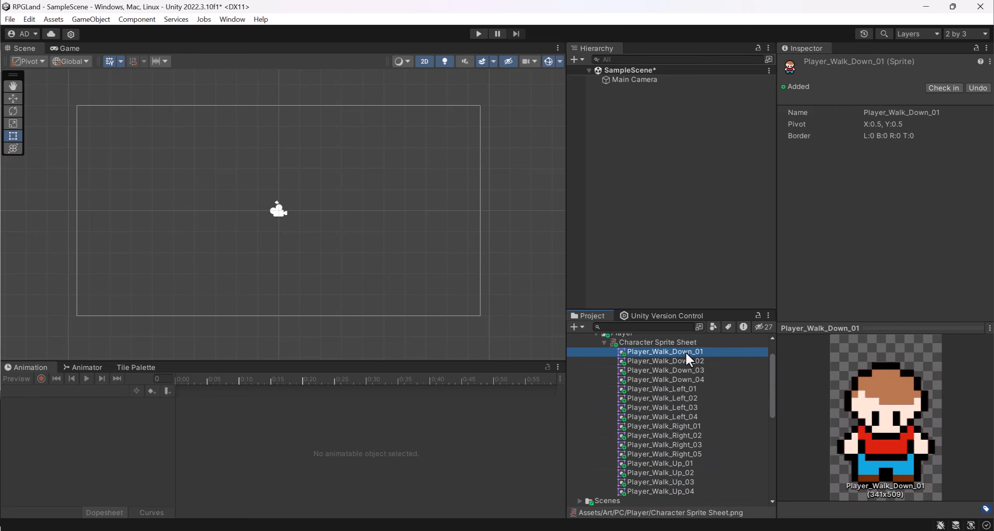
{"action": "key", "text": "Up"}
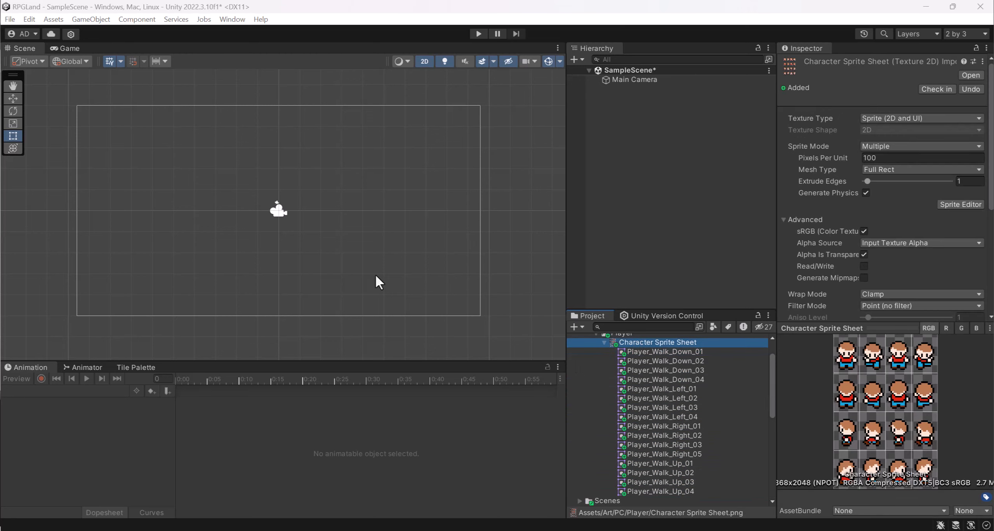
{"action": "key", "text": "Return"}
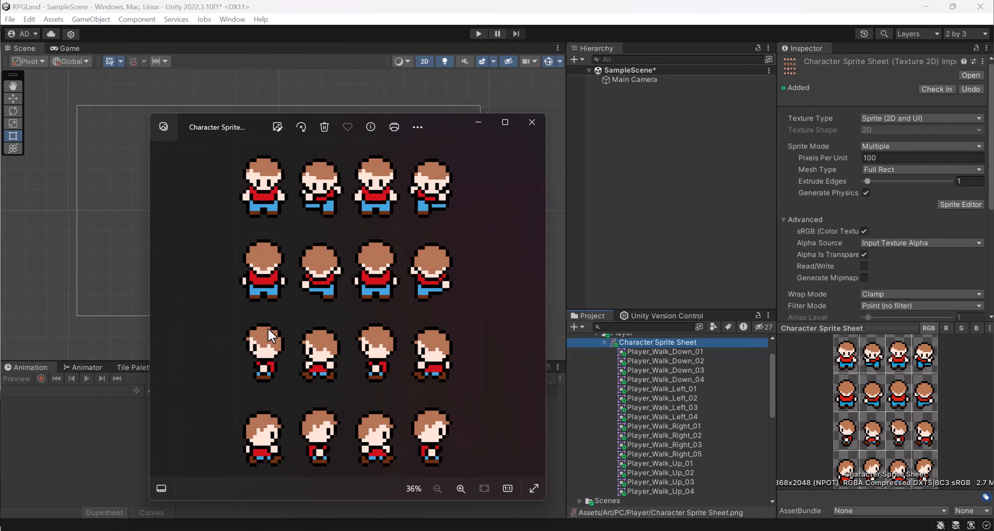
{"action": "left_click", "coordinate": [532, 124]}
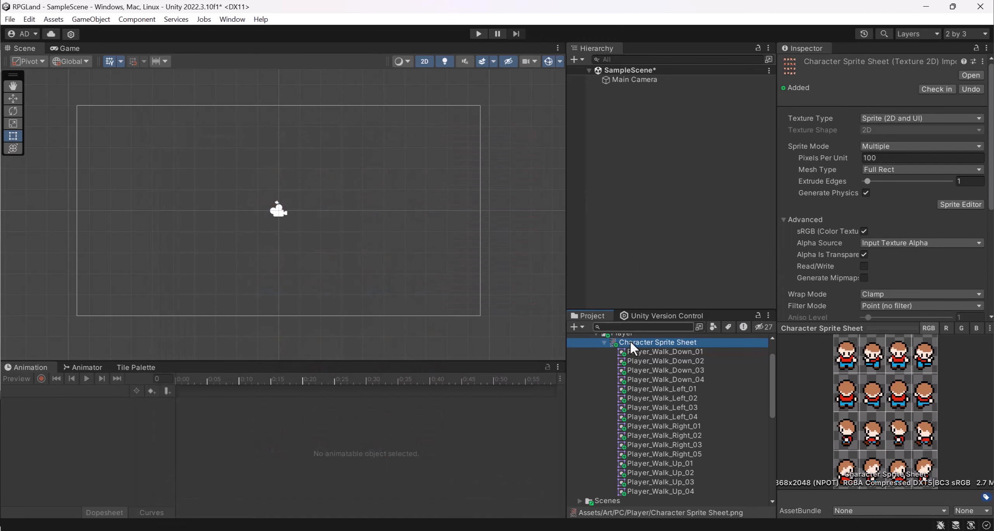
Show the Character Sprite Sheet file in its Player folder and open it with Adobe Photoshop 2024.
{"action": "right_click", "coordinate": [675, 344]}
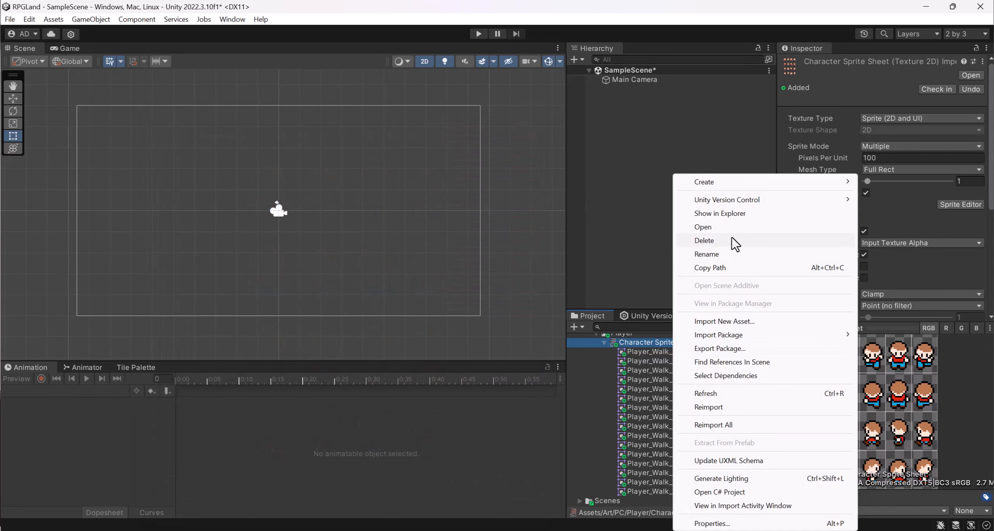
{"action": "left_click", "coordinate": [734, 215]}
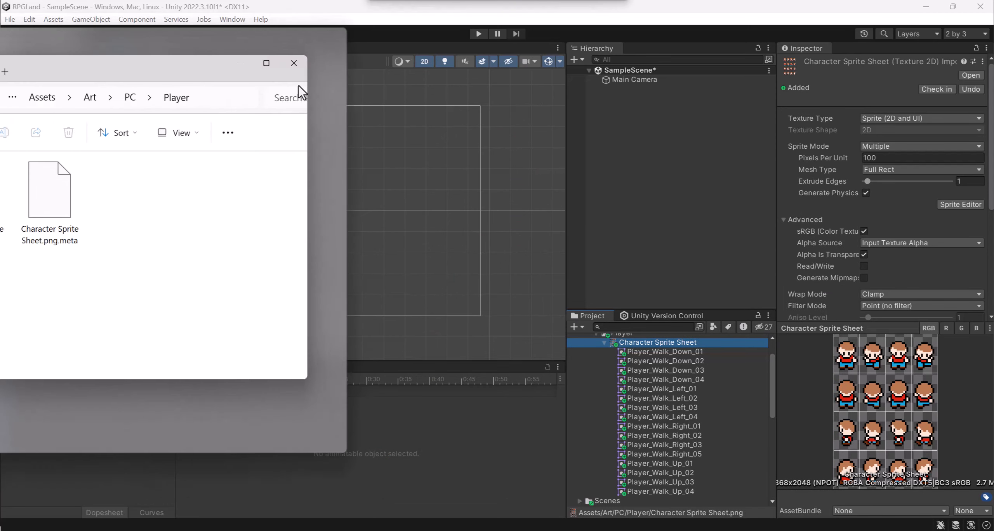
{"action": "right_click", "coordinate": [164, 183]}
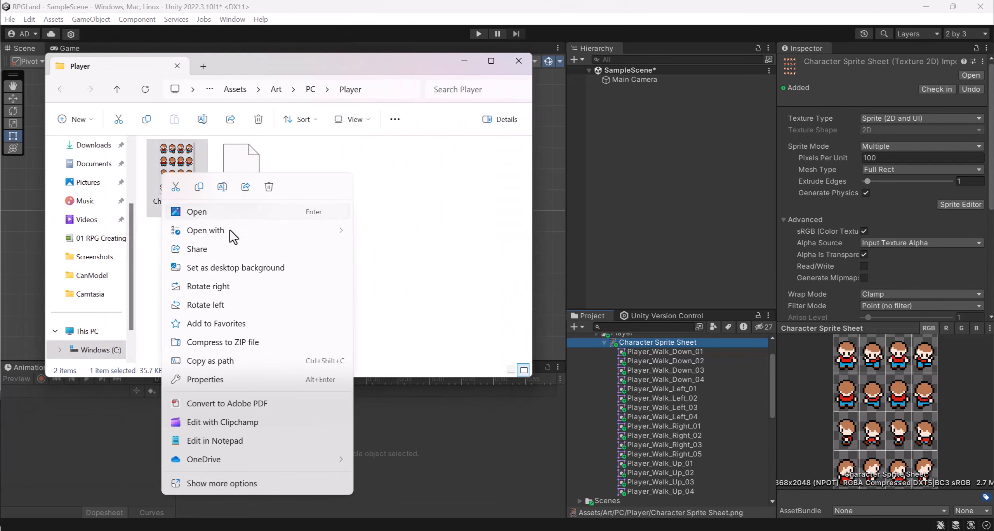
{"action": "mouse_move", "coordinate": [254, 231]}
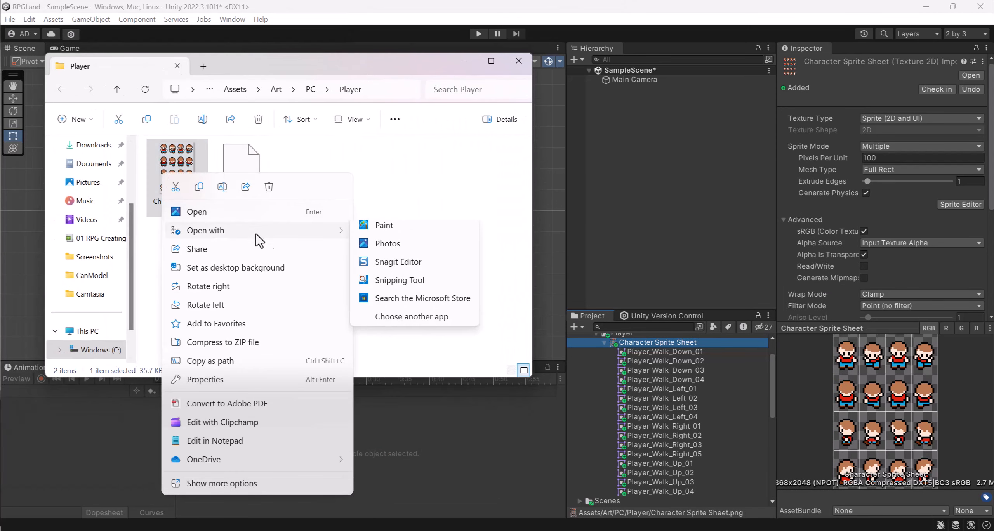
{"action": "left_click", "coordinate": [410, 324]}
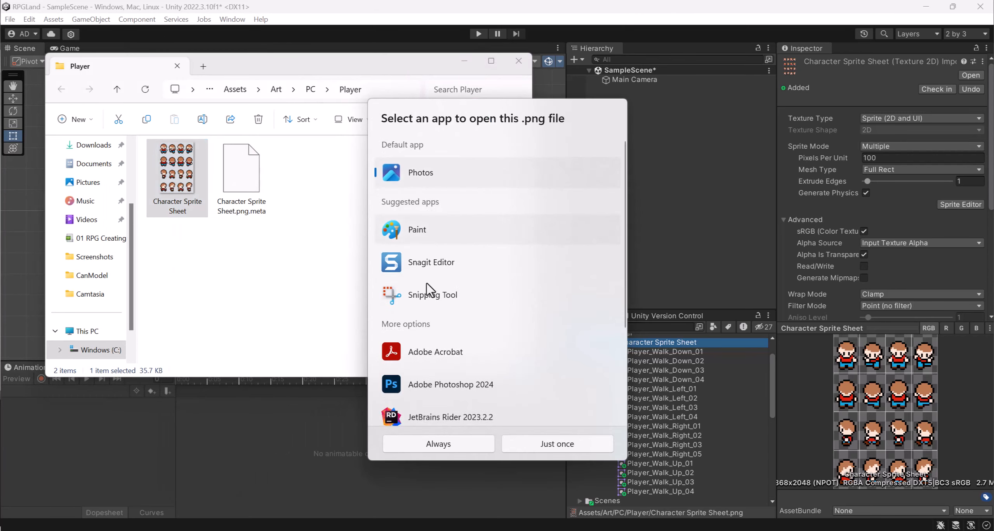
{"action": "double_click", "coordinate": [445, 385]}
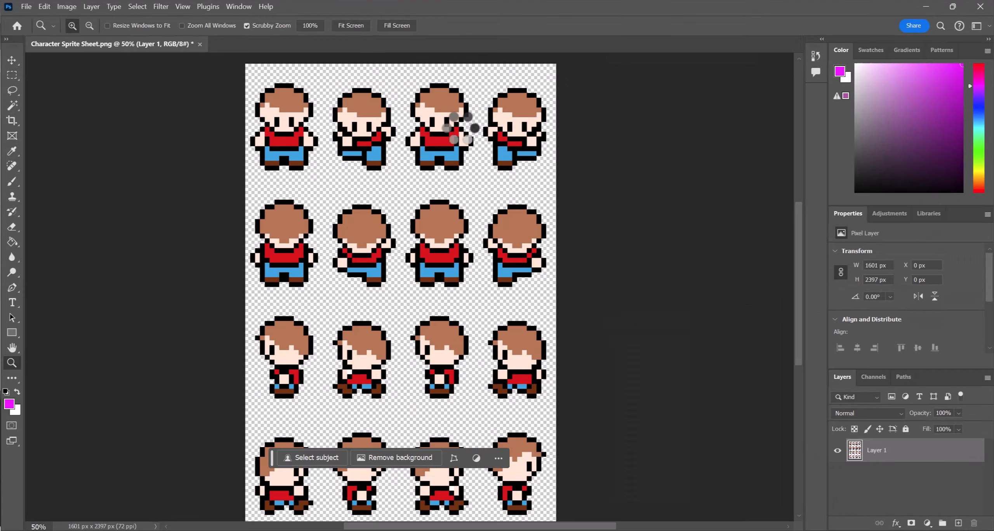
{"action": "left_click", "coordinate": [434, 234]}
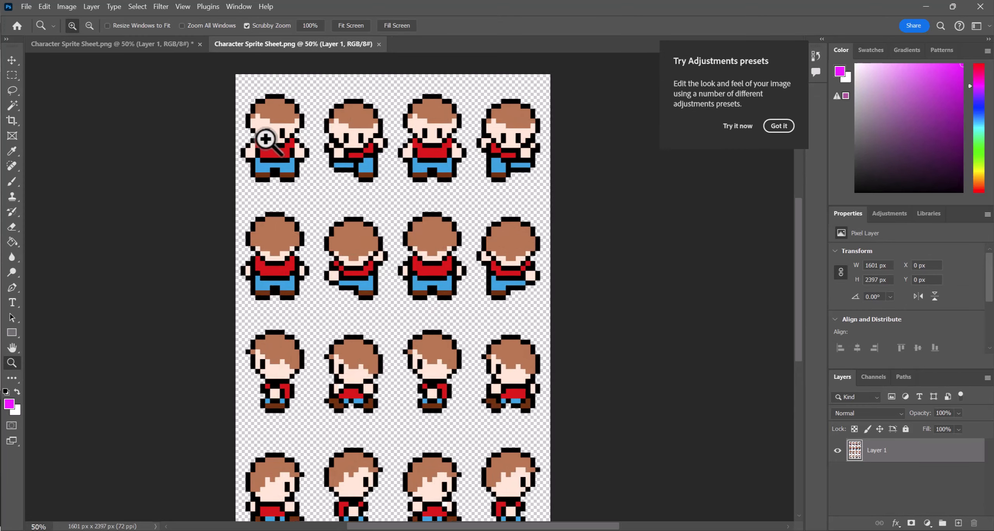
Set the foreground colour to red, #fb0b0b.
{"action": "left_click", "coordinate": [233, 132]}
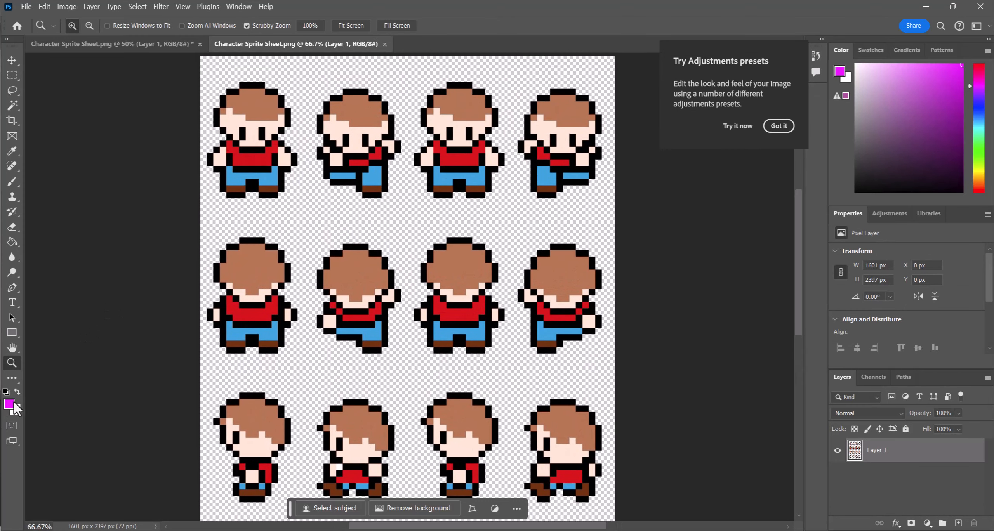
{"action": "left_click", "coordinate": [9, 404]}
{"action": "left_click_drag", "start_coordinate": [505, 135], "coordinate": [504, 112]}
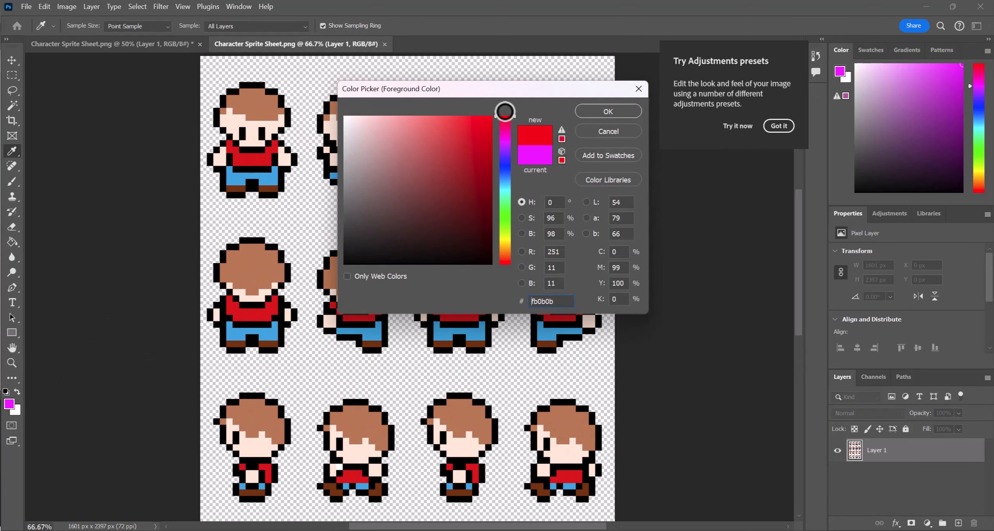
{"action": "left_click", "coordinate": [608, 112]}
Set the foreground colour to orange-yellow and fill the hair of the four front-facing sprites in the first row with the Paint Bucket.
{"action": "key", "text": "z"}
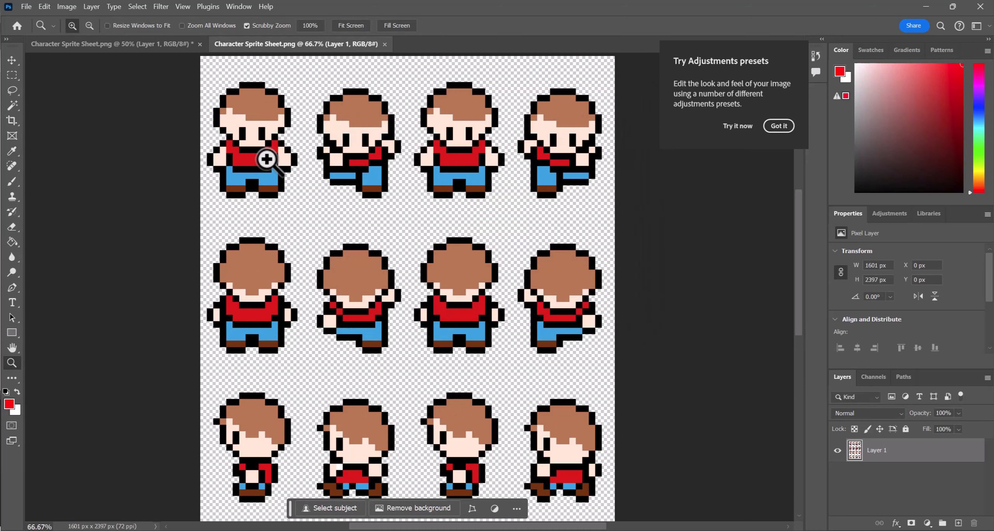
{"action": "key", "text": "g"}
{"action": "key", "text": "shift+g"}
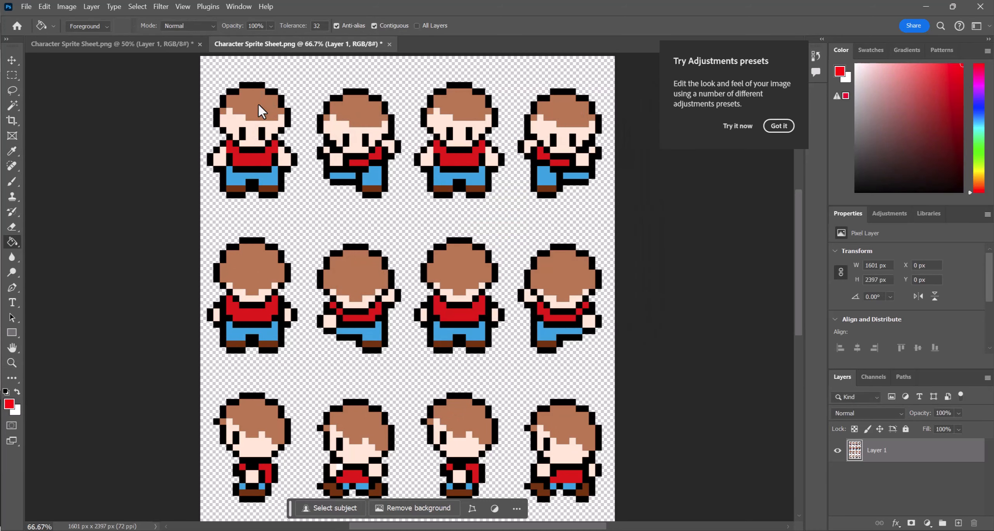
{"action": "left_click", "coordinate": [259, 104]}
{"action": "left_click", "coordinate": [982, 179]}
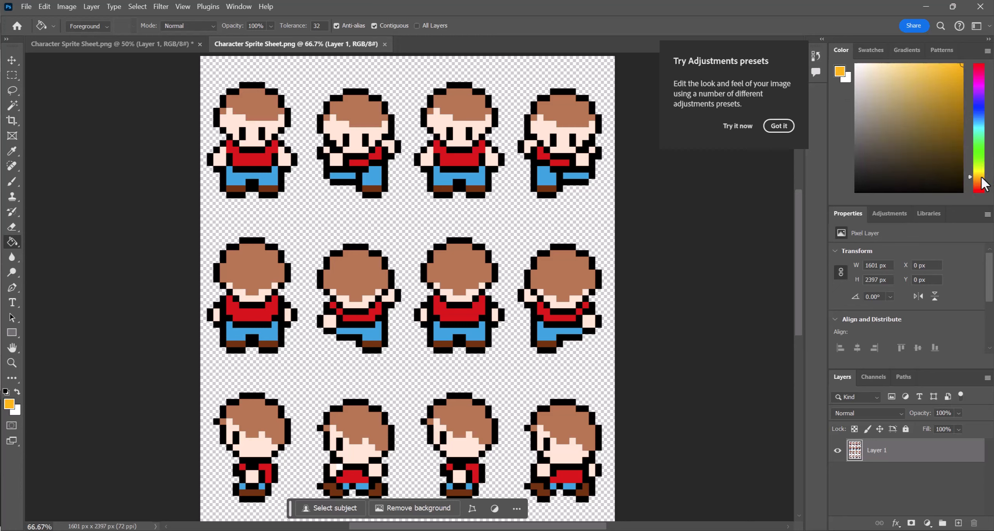
{"action": "left_click", "coordinate": [272, 106]}
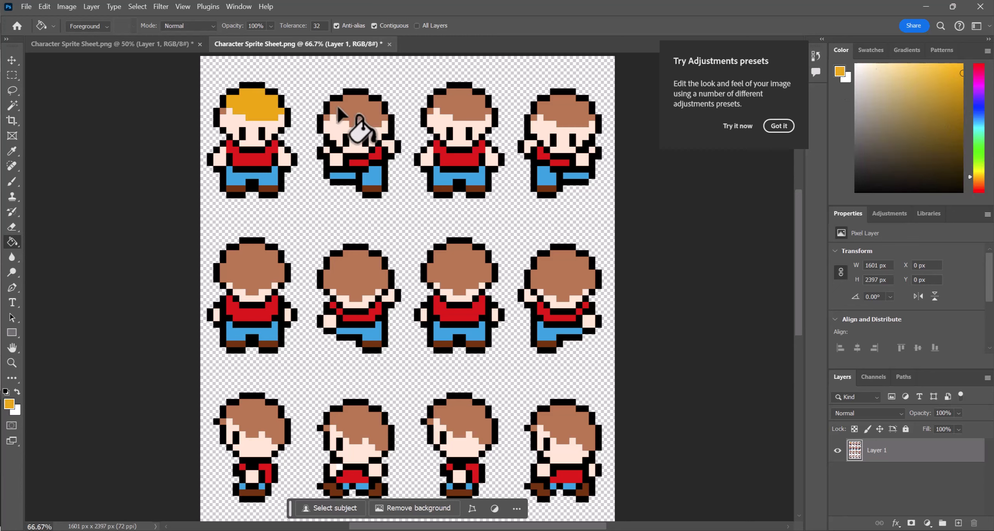
{"action": "left_click", "coordinate": [446, 99]}
{"action": "left_click", "coordinate": [549, 106]}
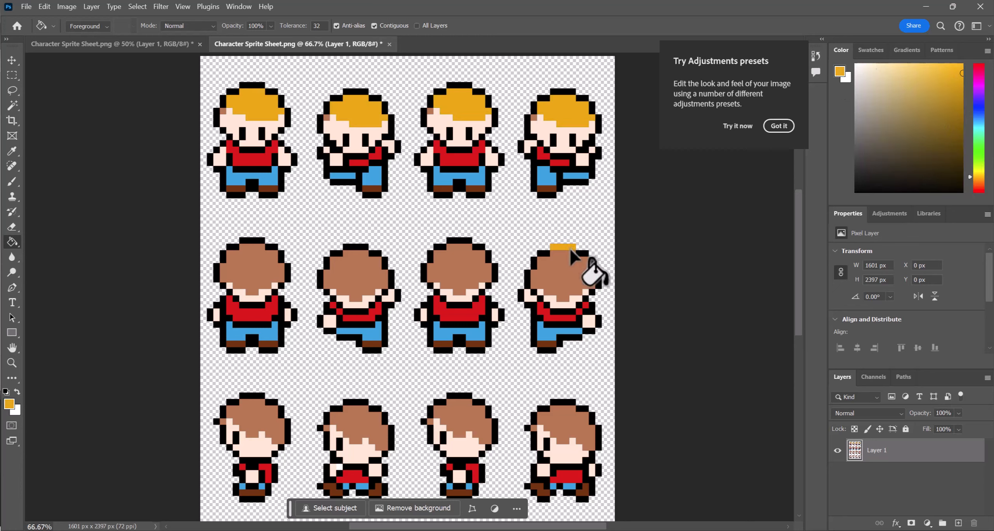
Fill the hair of the back-facing sprites in the second row with the orange-yellow colour.
{"action": "left_click", "coordinate": [459, 266]}
{"action": "left_click", "coordinate": [344, 268]}
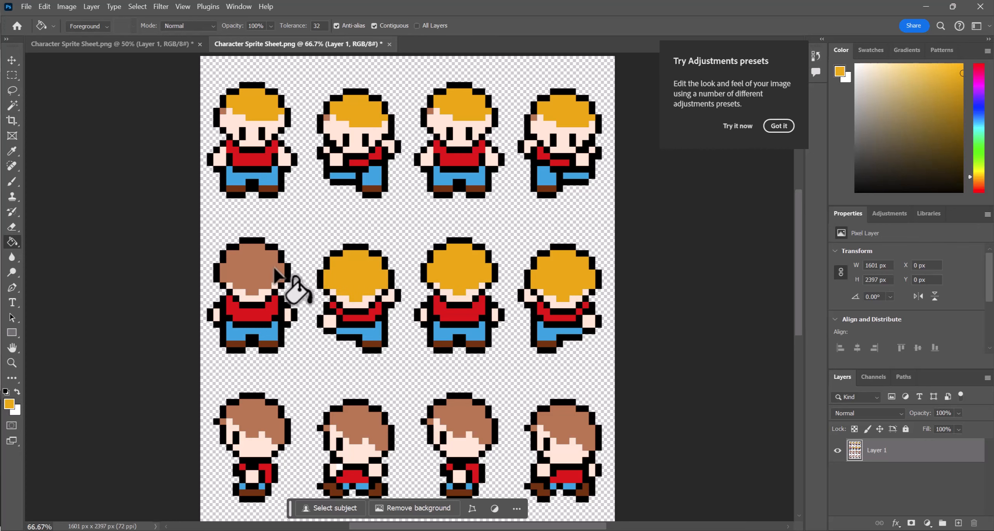
{"action": "left_click", "coordinate": [264, 268]}
Fill the hair of the four left-facing sprites in the third row with the orange-yellow colour.
{"action": "left_click", "coordinate": [252, 443]}
{"action": "left_click", "coordinate": [257, 413]}
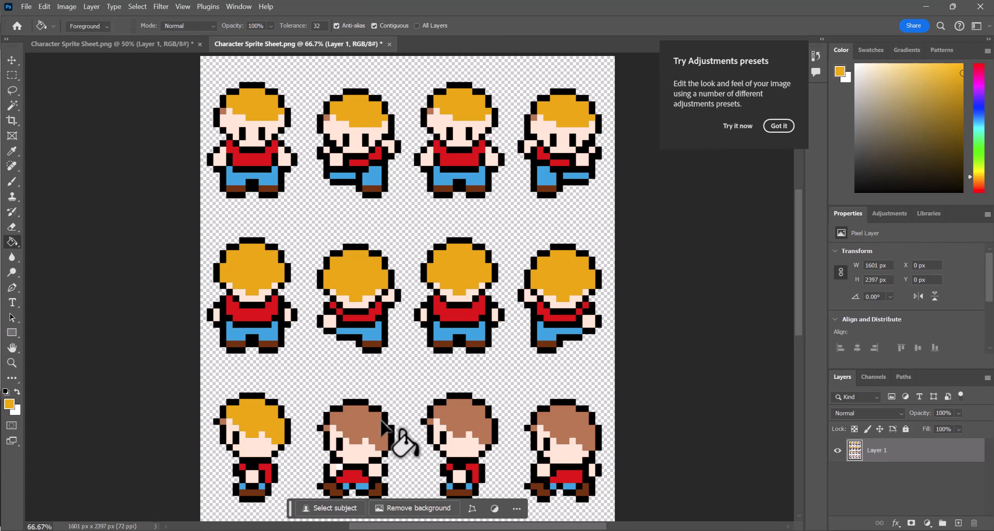
{"action": "left_click", "coordinate": [364, 426]}
{"action": "left_click", "coordinate": [475, 420]}
{"action": "left_click", "coordinate": [553, 421]}
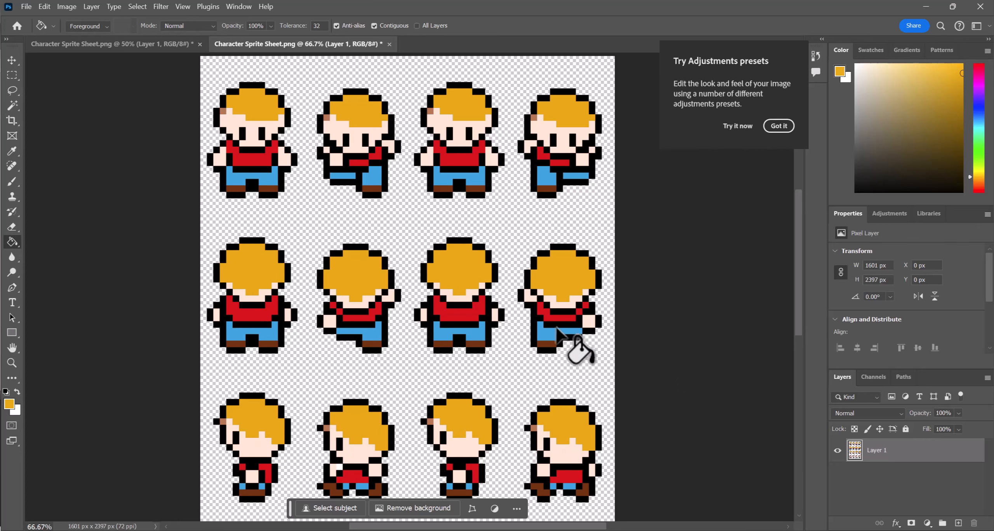
Fill the hair of the four right-facing sprites in the last row with the orange-yellow colour.
{"action": "scroll", "coordinate": [575, 353], "scroll_direction": "down", "scroll_amount": 3}
{"action": "scroll", "coordinate": [490, 351], "scroll_direction": "down", "scroll_amount": 3}
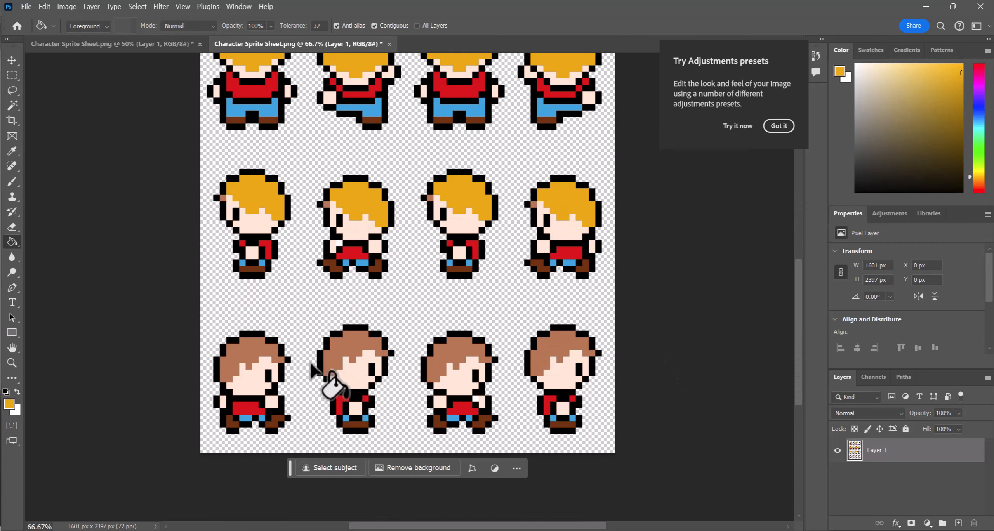
{"action": "left_click", "coordinate": [273, 357]}
{"action": "left_click", "coordinate": [344, 357]}
{"action": "left_click", "coordinate": [440, 347]}
{"action": "left_click", "coordinate": [552, 349]}
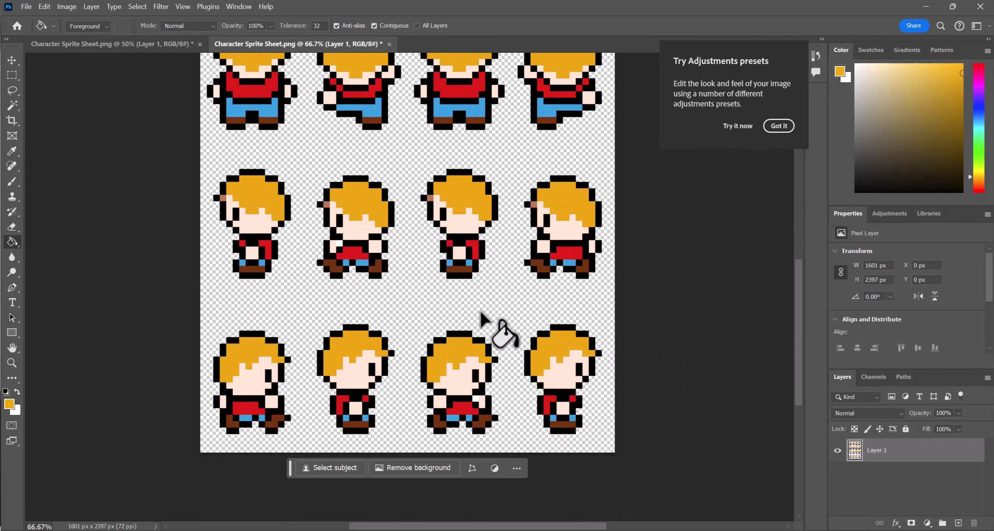
View the whole recoloured sheet, save Character Sprite Sheet.png and switch back to Unity.
{"action": "key", "text": "z"}
{"action": "left_click", "coordinate": [485, 316], "text": "alt"}
{"action": "left_click_drag", "start_coordinate": [466, 198], "coordinate": [428, 278]}
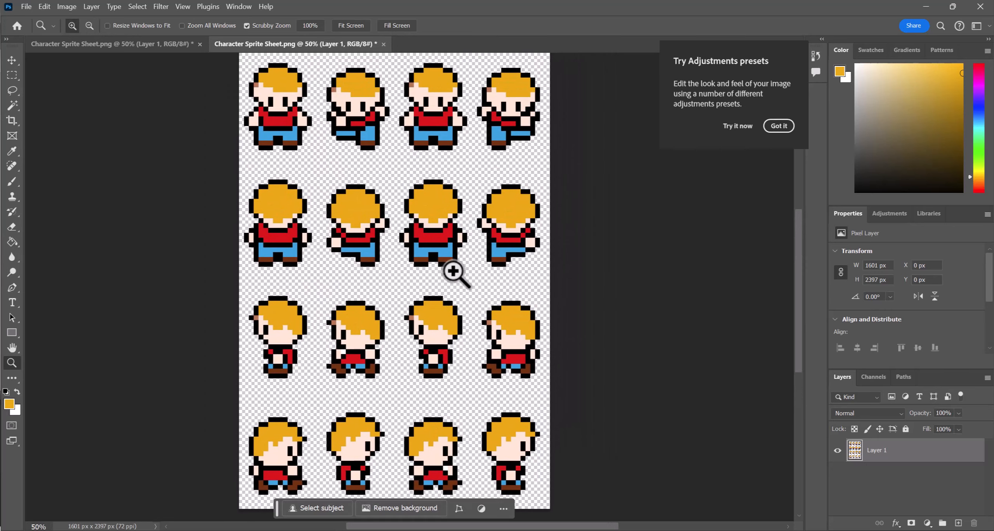
{"action": "left_click", "coordinate": [447, 272], "text": "alt"}
{"action": "key", "text": "ctrl+s"}
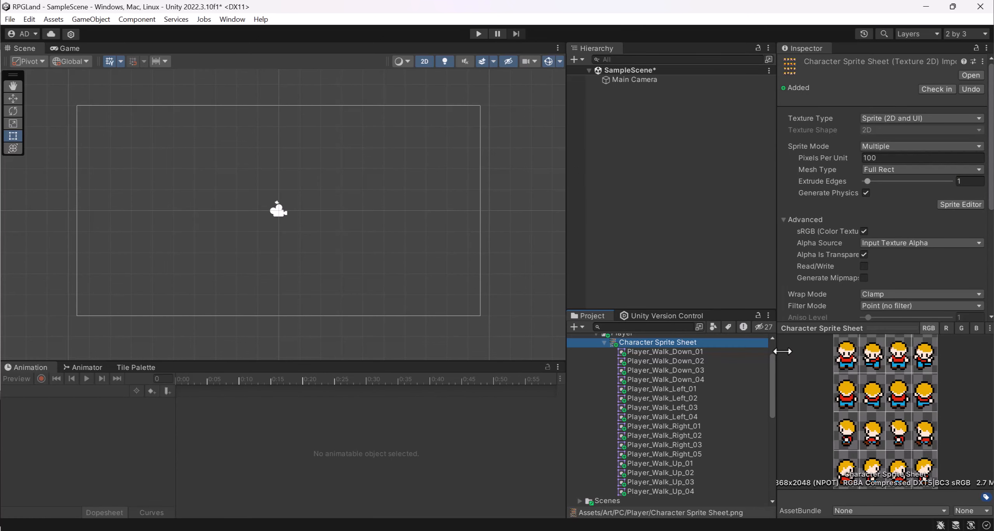
Preview every recoloured sprite from Player_Walk_Down_01 to Player_Walk_Up_04 and back, checking the new hair colour.
{"action": "left_click", "coordinate": [683, 353]}
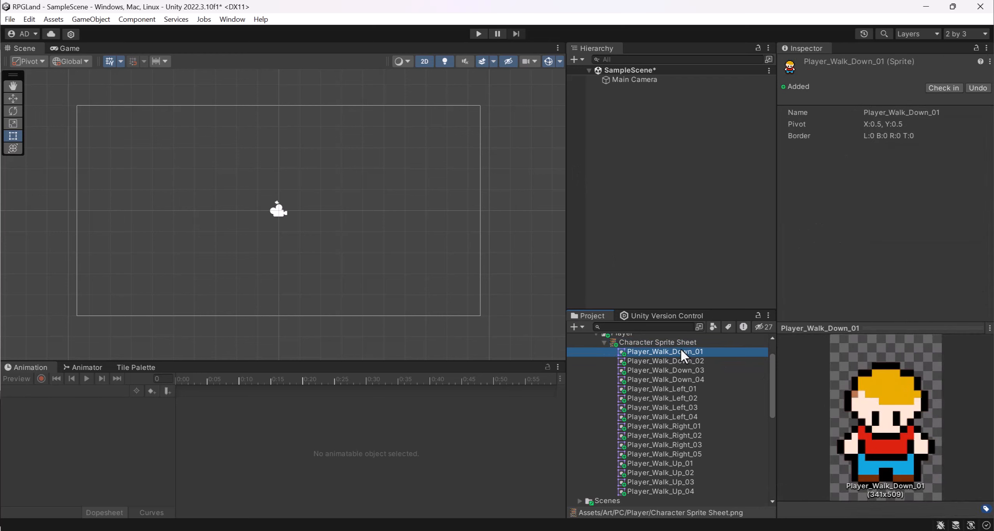
{"action": "key", "text": "Down"}
{"action": "key", "text": "Down"}
{"action": "key", "text": "Down"}
{"action": "key", "text": "Down"}
{"action": "key", "text": "Down"}
{"action": "key", "text": "Down"}
{"action": "key", "text": "Down"}
{"action": "key", "text": "Down"}
{"action": "key", "text": "Down"}
{"action": "key", "text": "Down"}
{"action": "key", "text": "Down"}
{"action": "key", "text": "Down"}
{"action": "key", "text": "Down"}
{"action": "key", "text": "Down"}
{"action": "key", "text": "Down"}
{"action": "key", "text": "Down"}
{"action": "key", "text": "Up"}
{"action": "key", "text": "Up"}
{"action": "key", "text": "Up"}
{"action": "key", "text": "Up"}
{"action": "key", "text": "Up"}
{"action": "key", "text": "Up"}
{"action": "key", "text": "Up"}
{"action": "key", "text": "Up"}
{"action": "key", "text": "Up"}
{"action": "key", "text": "Up"}
{"action": "key", "text": "Up"}
{"action": "key", "text": "Up"}
{"action": "key", "text": "Up"}
{"action": "key", "text": "Up"}
{"action": "key", "text": "Up"}
{"action": "key", "text": "Up"}
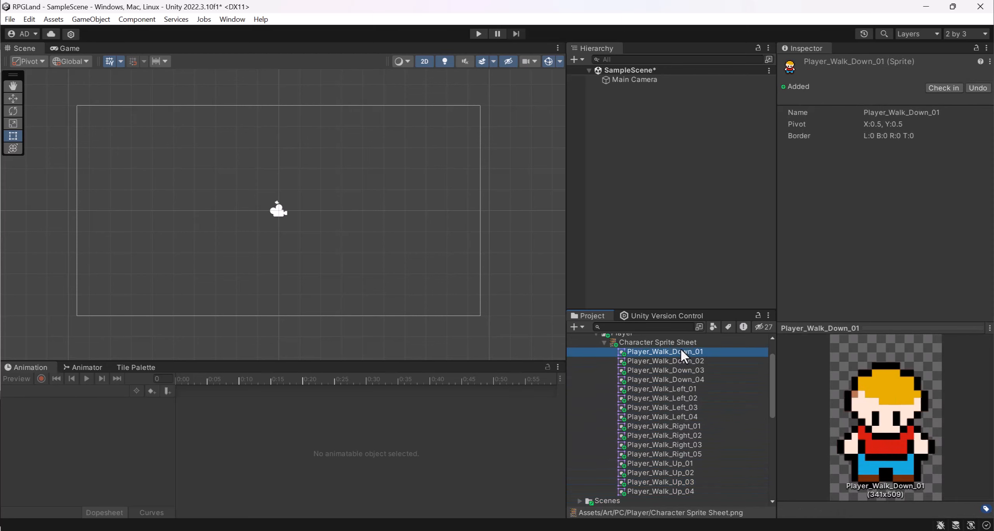